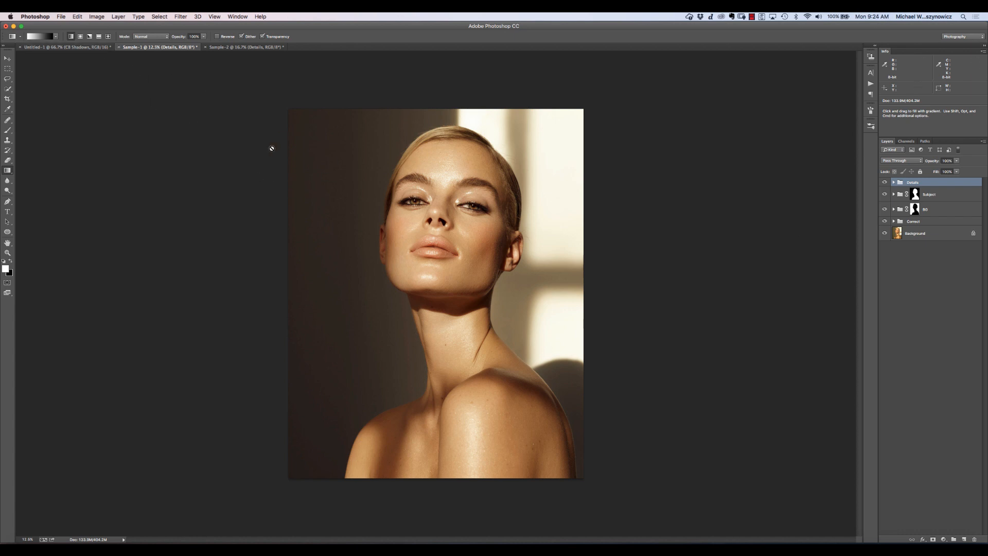
- In the Untitled-1 document, add a Color Balance adjustment above CB Highlights with midtones at Cyan-Red -37, Magenta-Green -46 and Yellow-Blue +28
{"action": "left_click", "coordinate": [67, 48]}
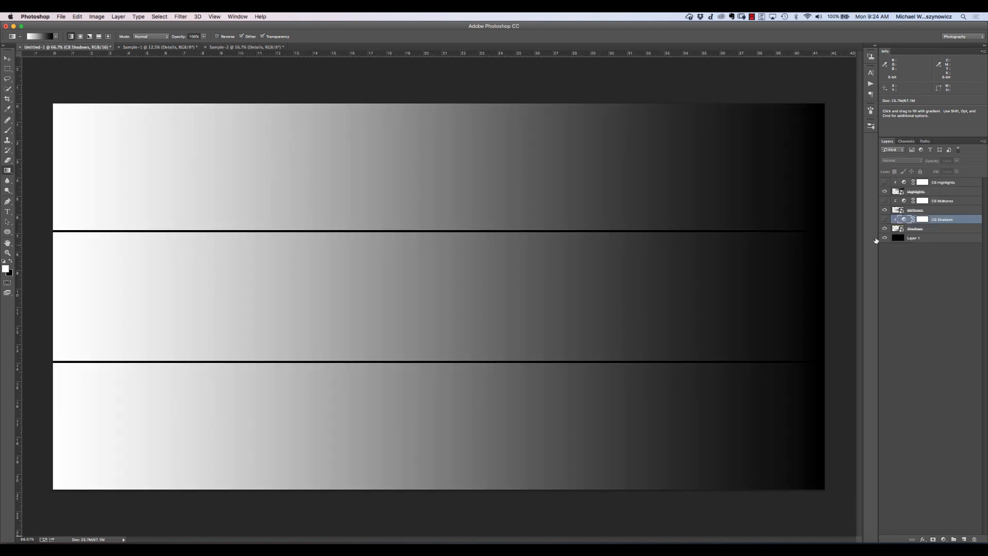
{"action": "left_click", "coordinate": [970, 184]}
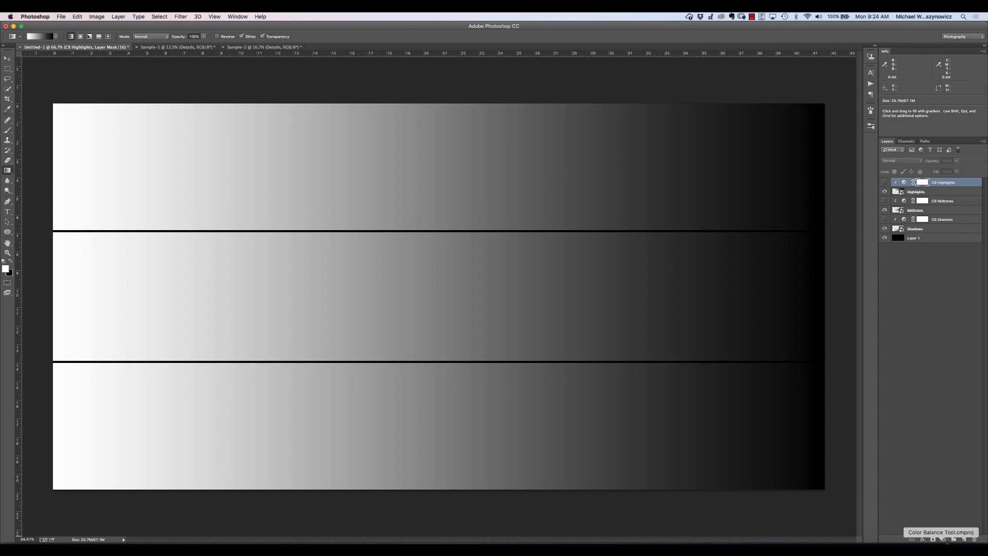
{"action": "left_click", "coordinate": [943, 540]}
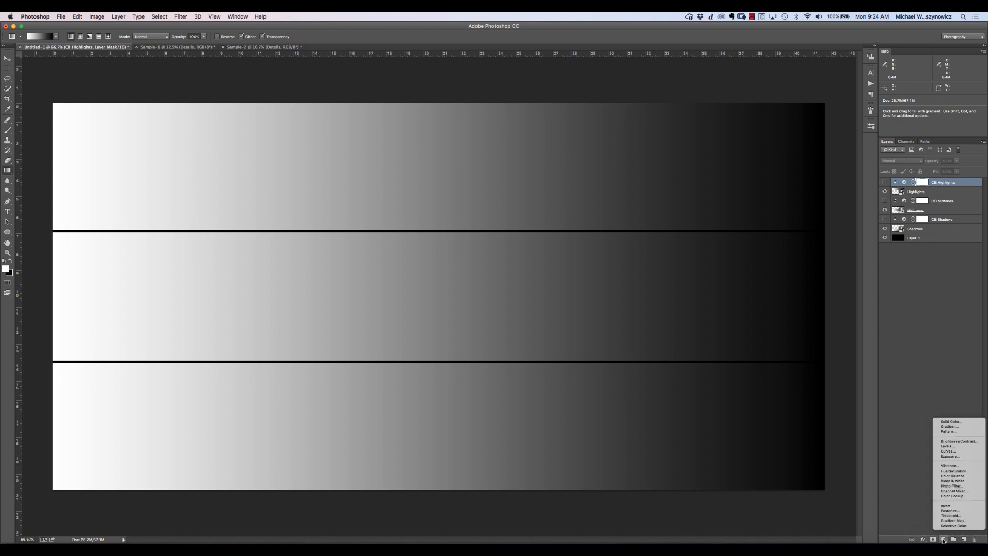
{"action": "left_click", "coordinate": [963, 477]}
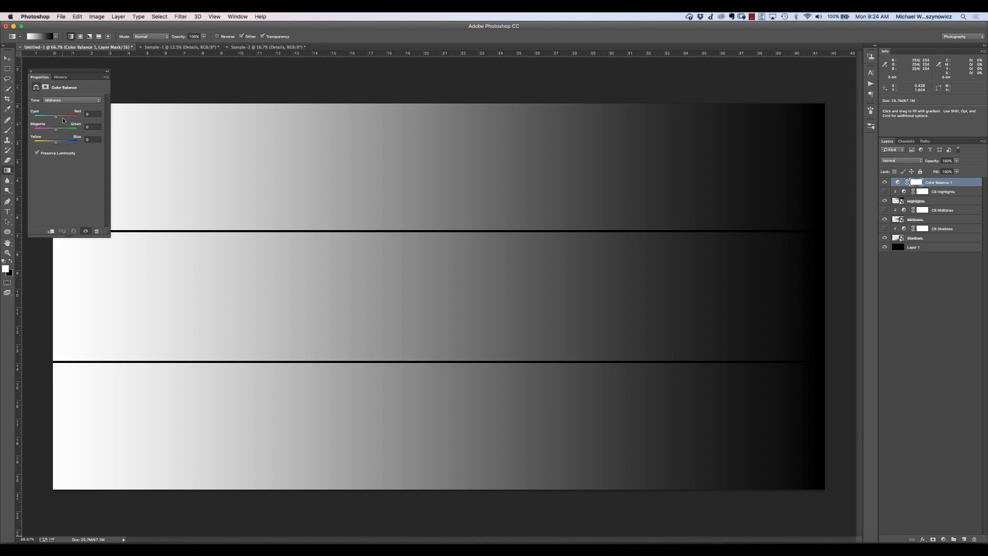
{"action": "left_click", "coordinate": [67, 100]}
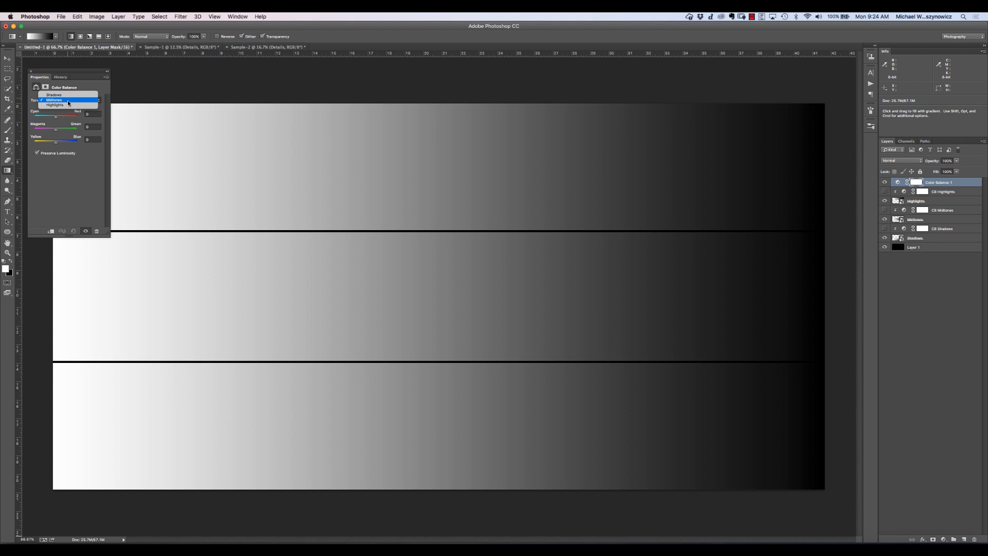
{"action": "left_click", "coordinate": [68, 100]}
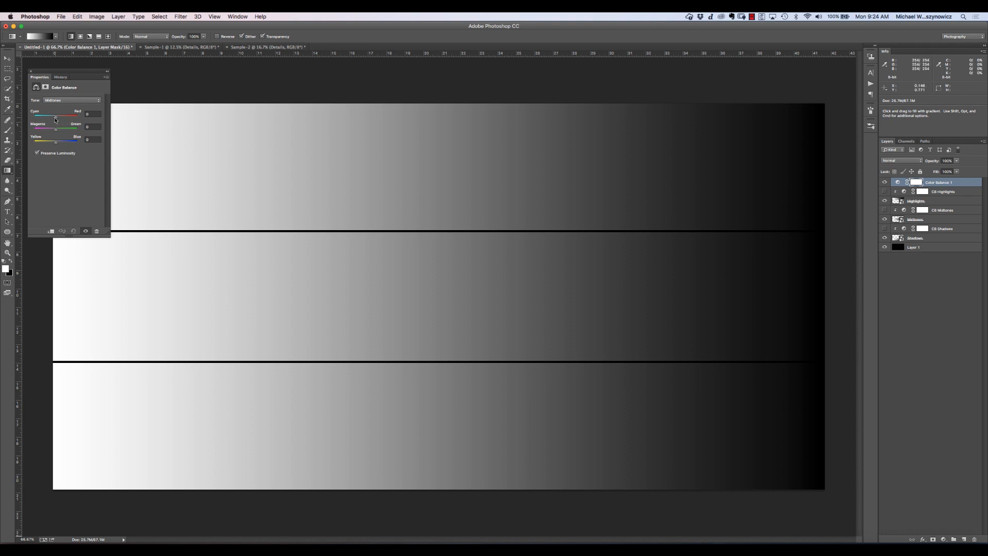
{"action": "left_click_drag", "start_coordinate": [55, 118], "coordinate": [62, 142]}
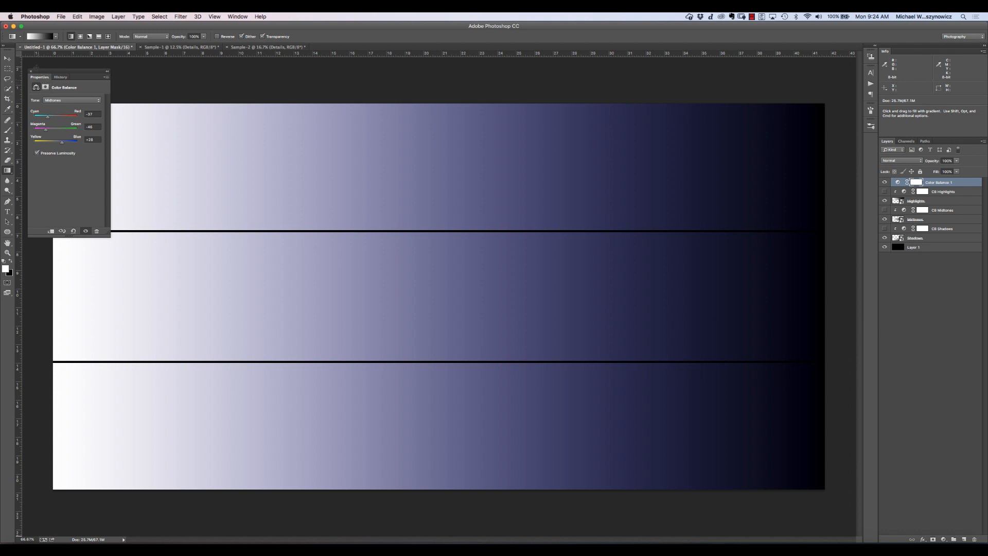
- Close the Color Balance properties and delete the new Color Balance adjustment layer
{"action": "left_click", "coordinate": [56, 100]}
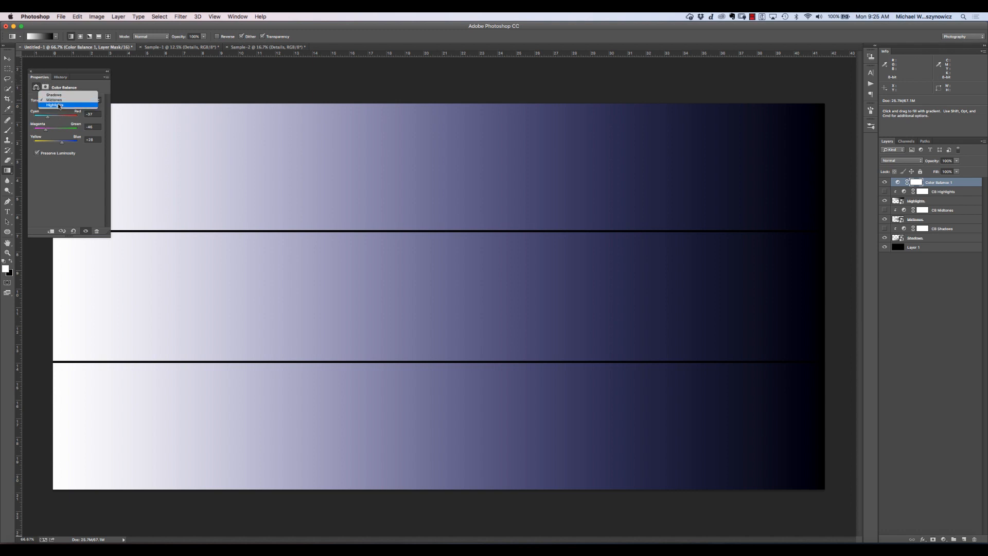
{"action": "left_click", "coordinate": [32, 72]}
{"action": "left_click", "coordinate": [30, 71]}
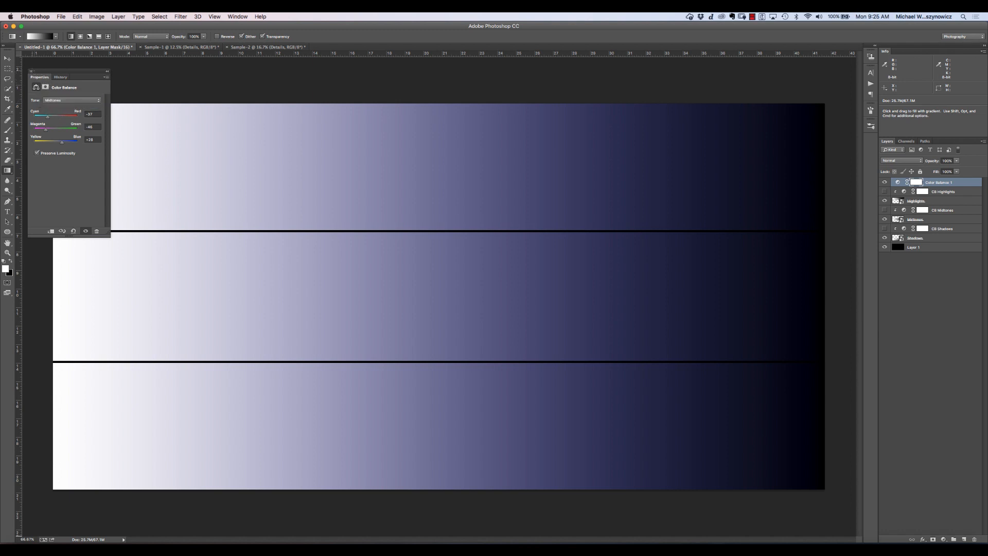
{"action": "key", "text": "Delete"}
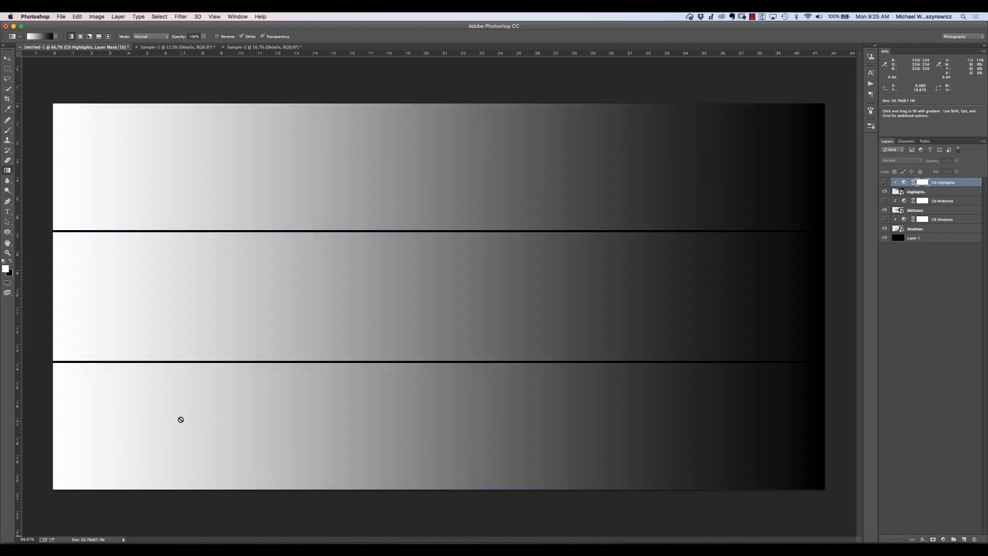
- In the CB Shadows layer's Color Balance properties, set the Shadows tone's Yellow-Blue value to +100
{"action": "double_click", "coordinate": [964, 220]}
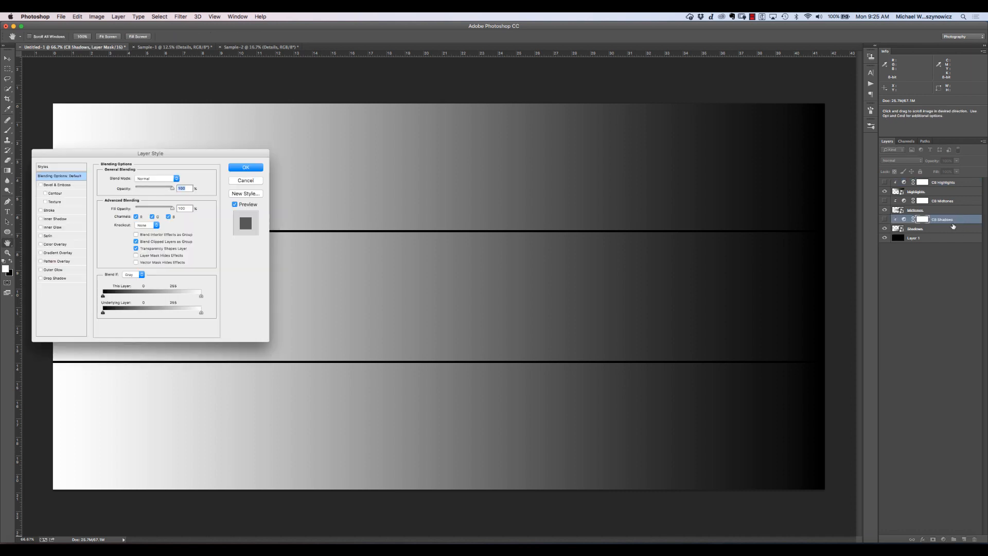
{"action": "left_click", "coordinate": [246, 168]}
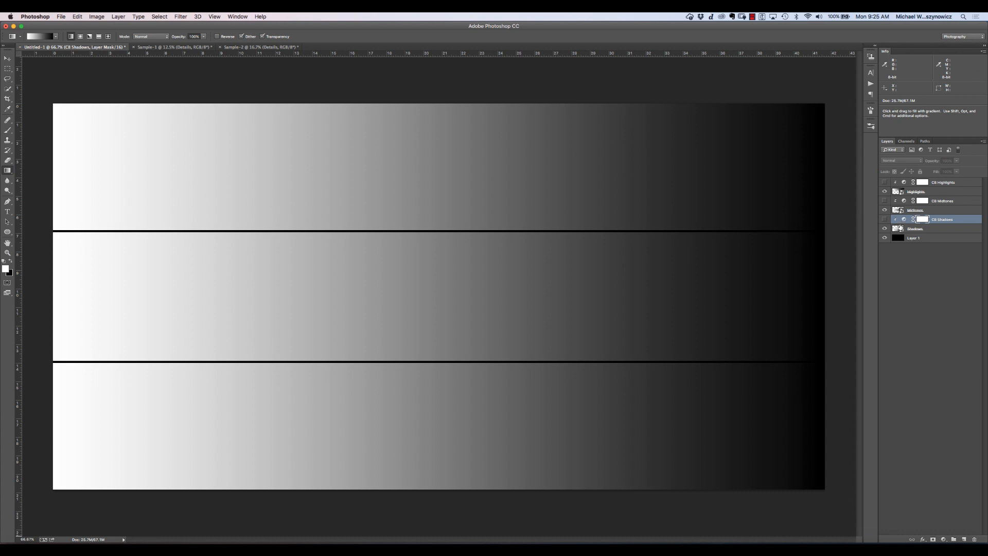
{"action": "double_click", "coordinate": [904, 220]}
{"action": "left_click", "coordinate": [57, 100]}
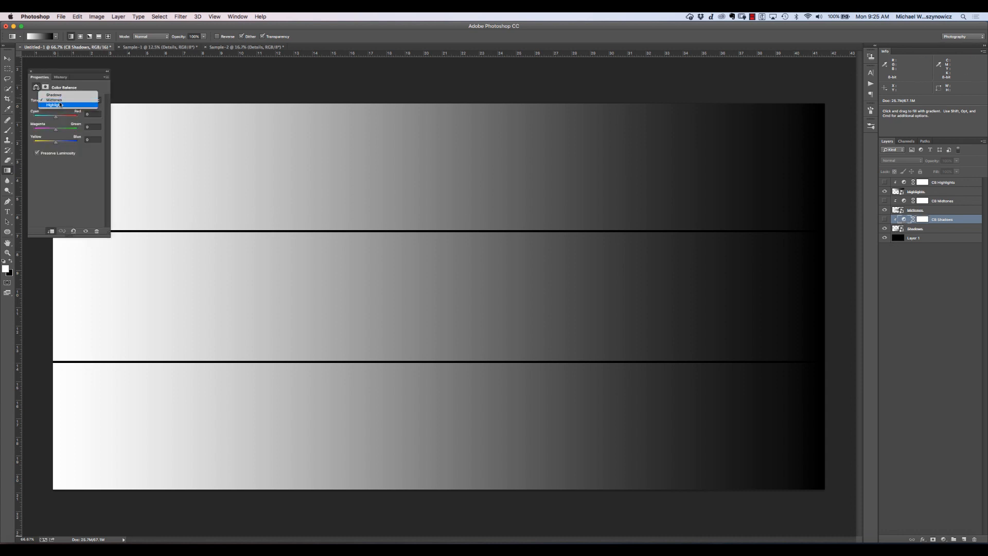
{"action": "left_click", "coordinate": [54, 96]}
{"action": "left_click_drag", "start_coordinate": [55, 142], "coordinate": [79, 143]}
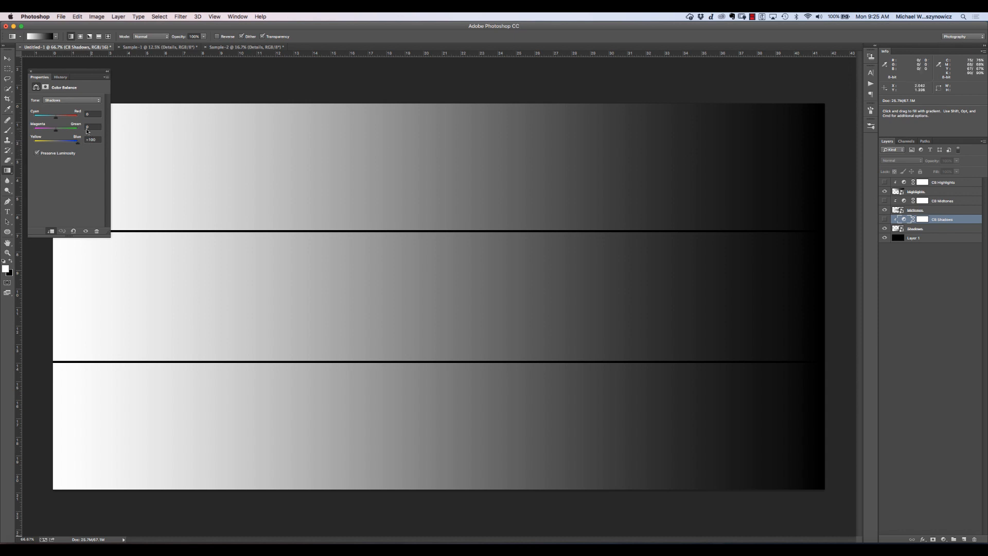
{"action": "left_click", "coordinate": [72, 100]}
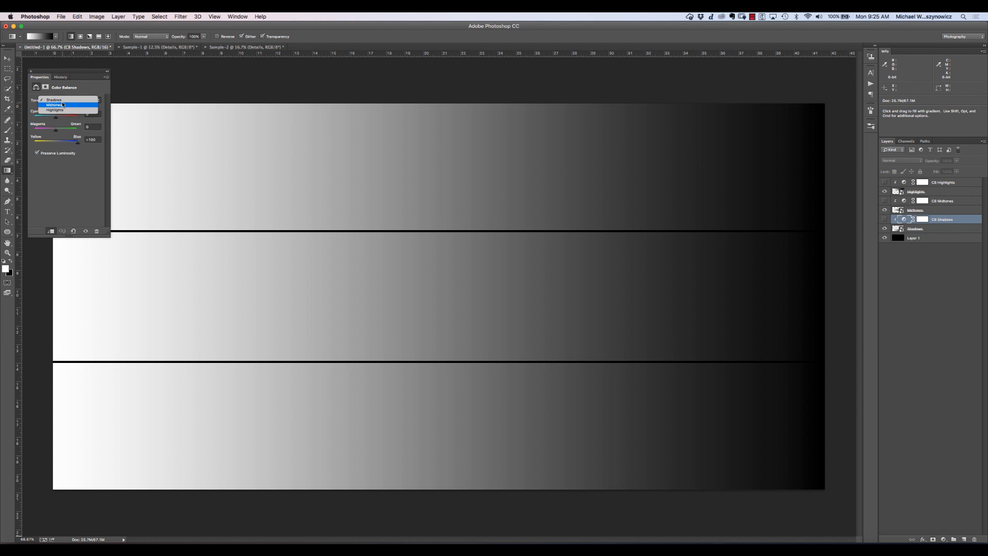
{"action": "left_click", "coordinate": [72, 106]}
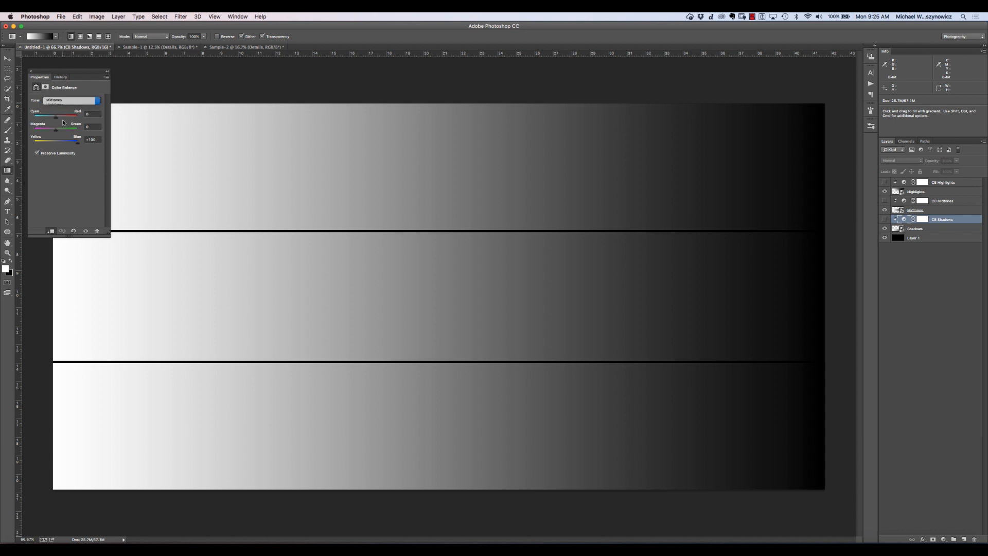
{"action": "left_click", "coordinate": [31, 71]}
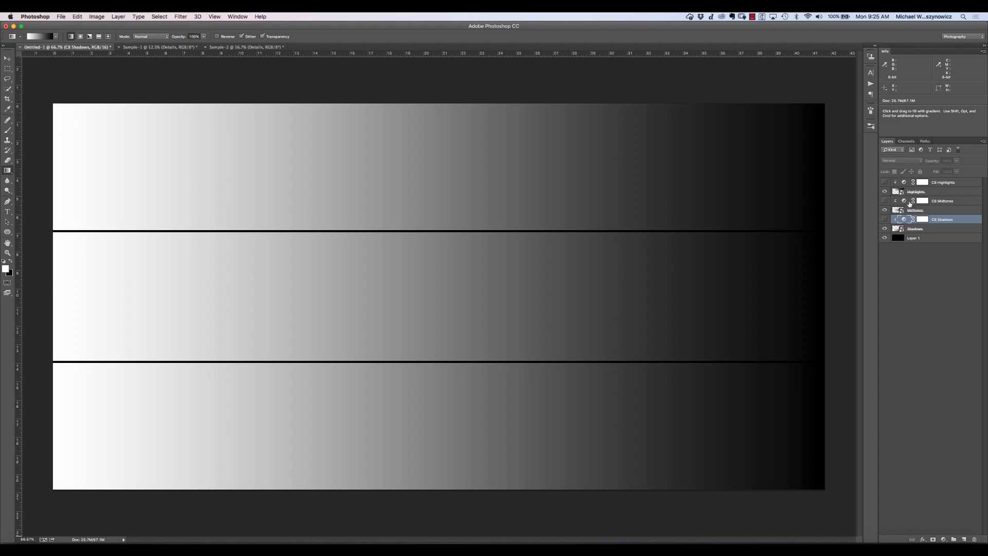
- Show the CB Shadows, CB Midtones and CB Highlights layers, comparing the lowest gradient with and without CB Shadows
{"action": "left_click", "coordinate": [885, 220]}
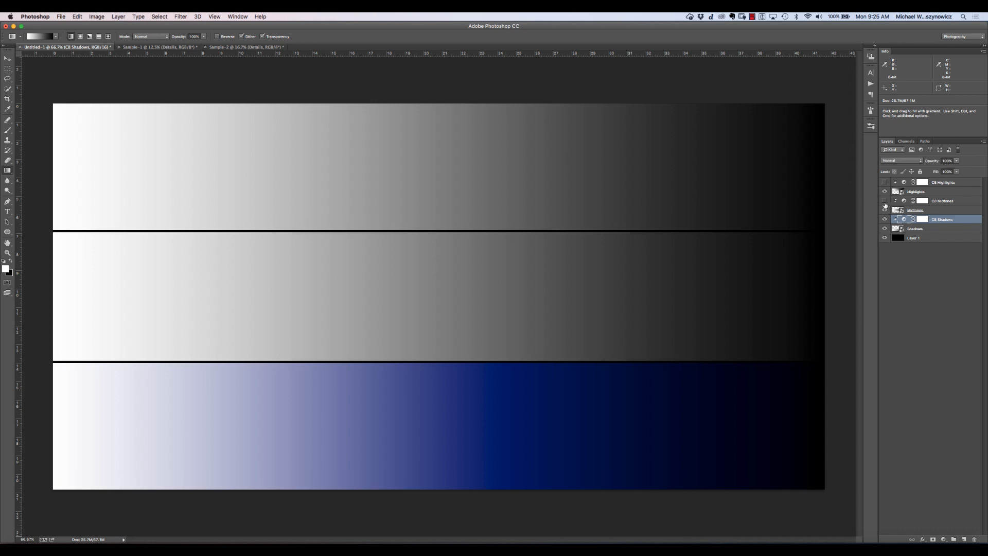
{"action": "left_click", "coordinate": [885, 200]}
{"action": "left_click", "coordinate": [885, 182]}
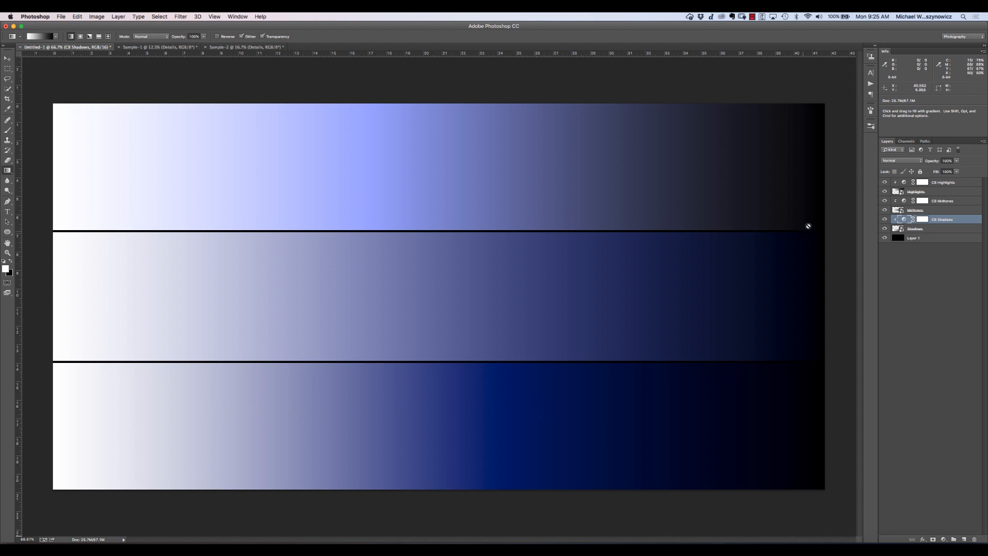
{"action": "left_click", "coordinate": [885, 220]}
{"action": "left_click", "coordinate": [884, 221]}
- Try limiting CB Shadows with Blend If, splitting the Underlying Layer's white slider to about 158 / 211, and cancel the change
{"action": "double_click", "coordinate": [976, 222]}
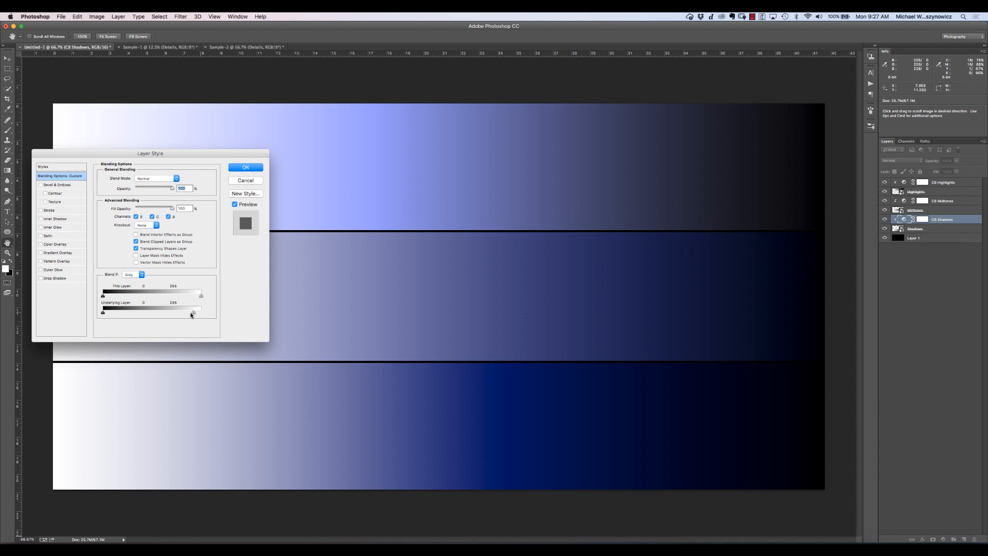
{"action": "left_click_drag", "start_coordinate": [192, 315], "coordinate": [166, 313]}
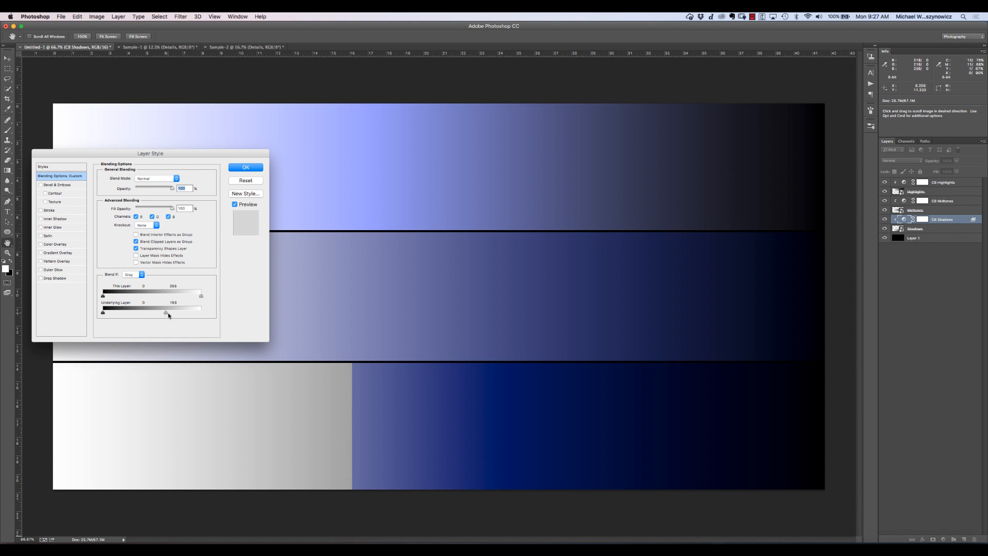
{"action": "left_click_drag", "start_coordinate": [165, 312], "coordinate": [185, 313]}
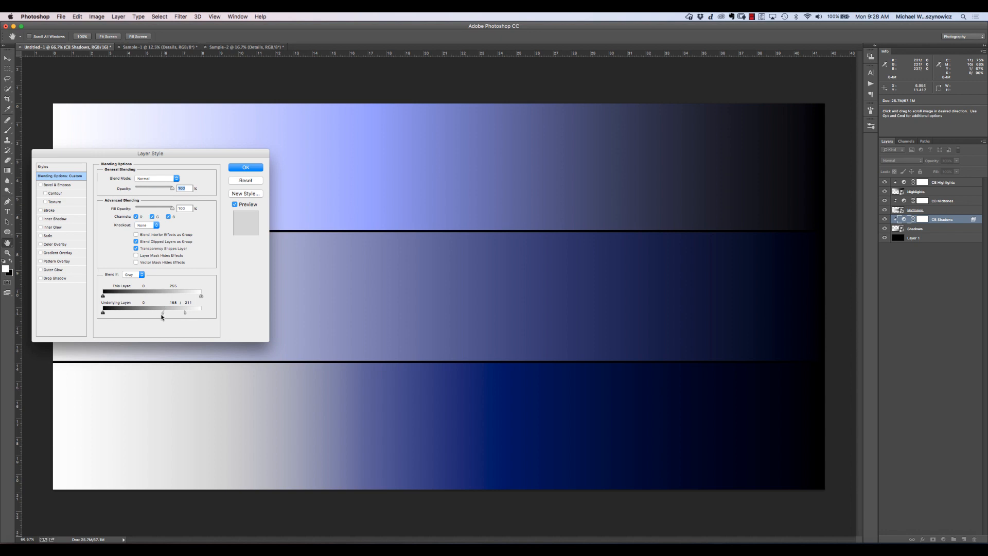
{"action": "left_click_drag", "start_coordinate": [163, 312], "coordinate": [161, 313]}
{"action": "left_click", "coordinate": [250, 181]}
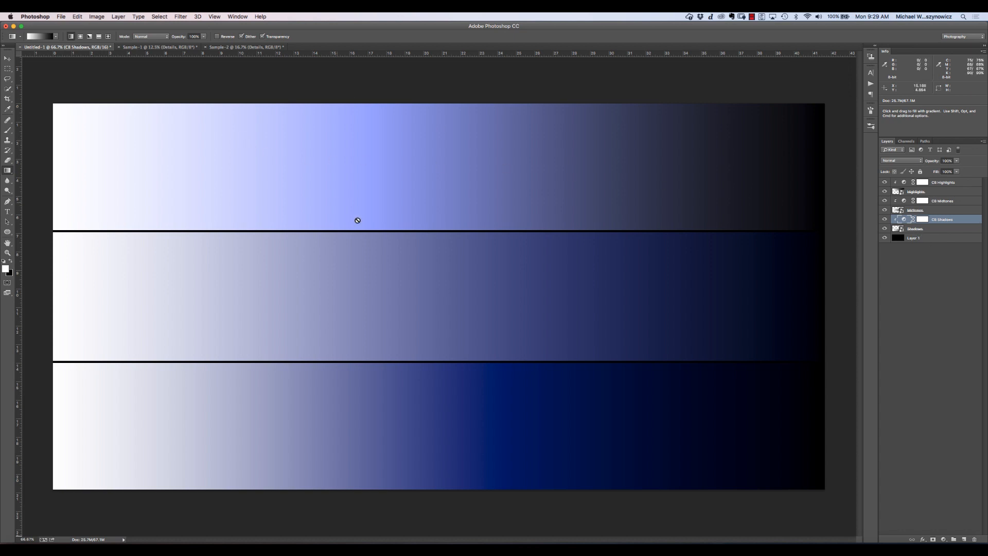
- Add a Color Balance adjustment layer above the Details group in the Sample-1 portrait, and view the Sample-2 portrait for comparison
{"action": "left_click", "coordinate": [177, 48]}
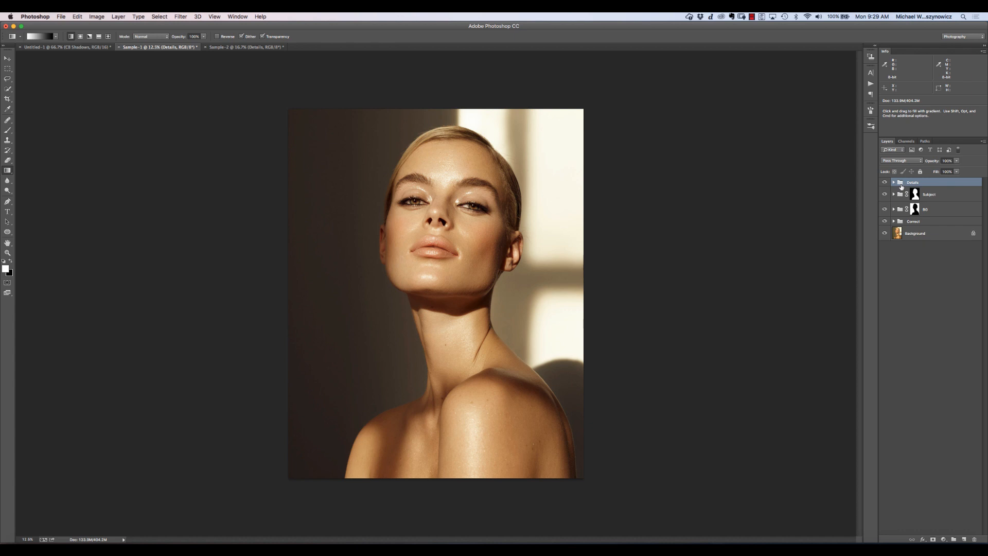
{"action": "left_click", "coordinate": [944, 538]}
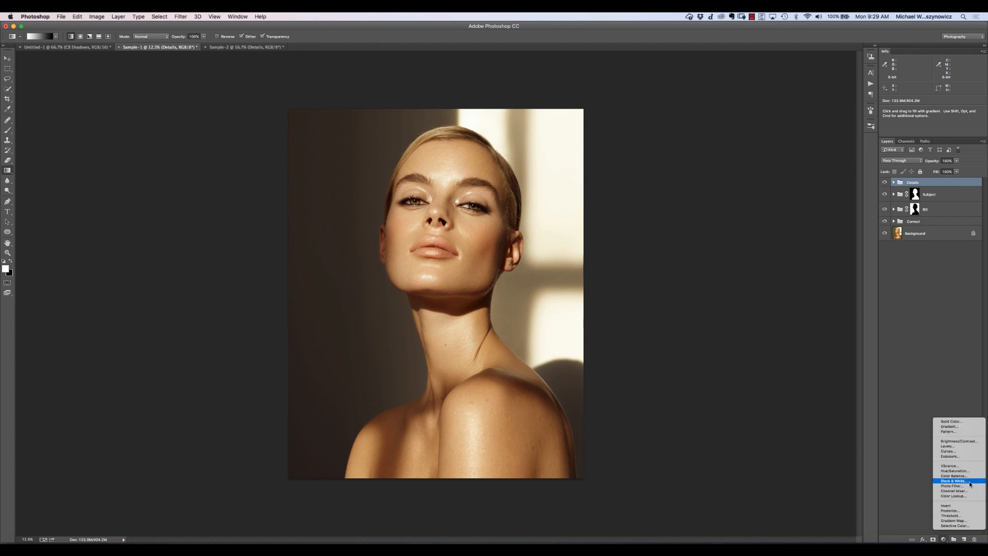
{"action": "left_click", "coordinate": [955, 476]}
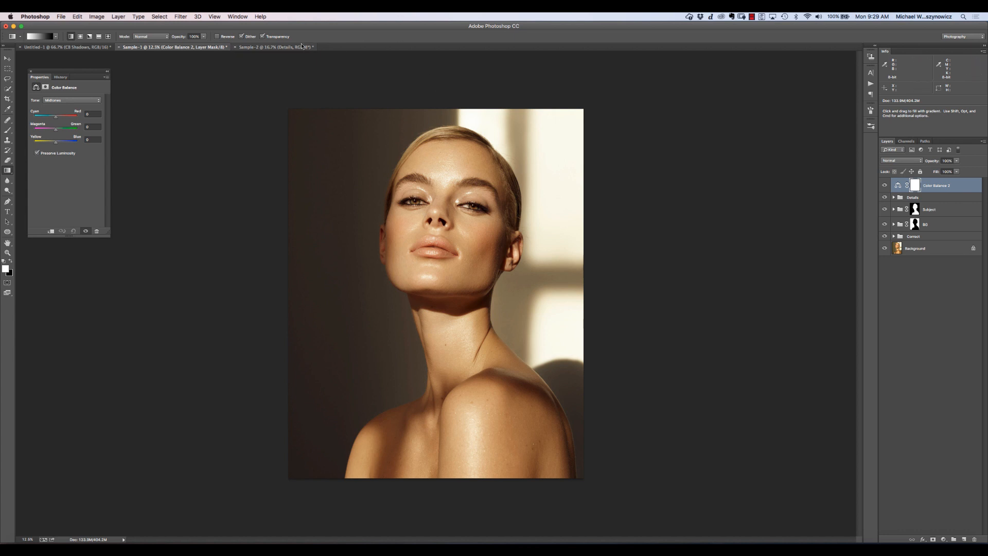
{"action": "left_click", "coordinate": [276, 47]}
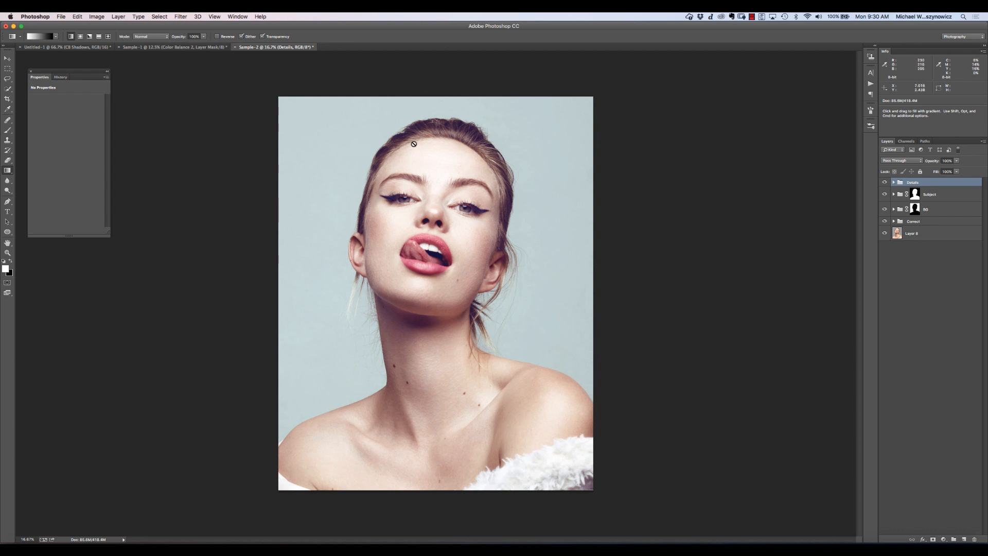
{"action": "left_click", "coordinate": [222, 47]}
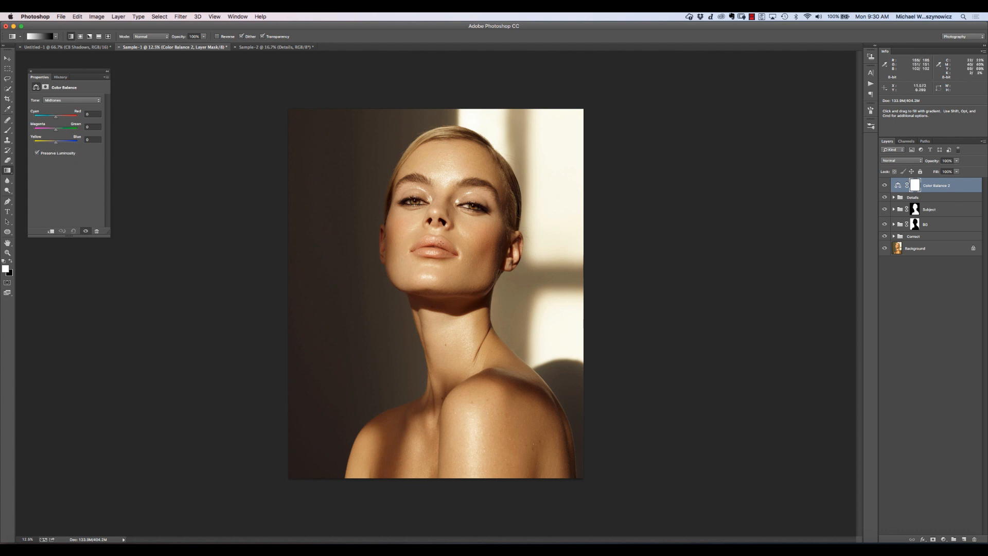
- Set the portrait's midtones to Cyan-Red +4, Magenta-Green +11 and Yellow-Blue +40, and compare the image with and without the adjustment
{"action": "left_click_drag", "start_coordinate": [56, 142], "coordinate": [64, 146]}
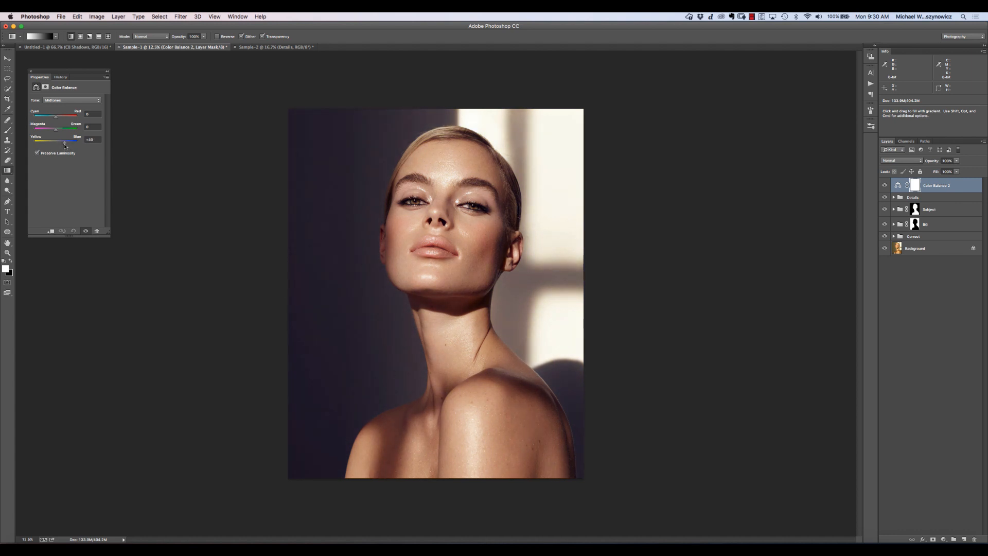
{"action": "left_click_drag", "start_coordinate": [64, 146], "coordinate": [69, 146]}
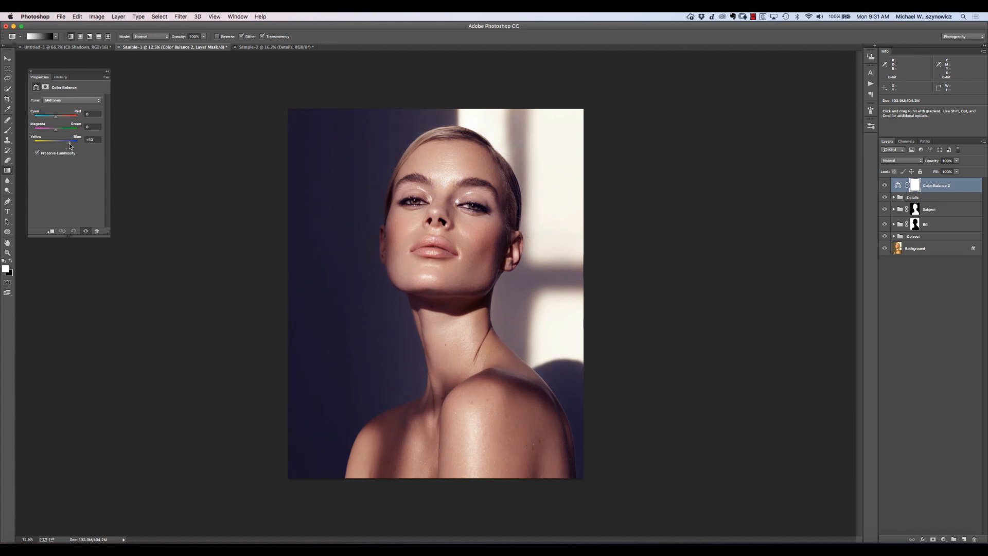
{"action": "left_click_drag", "start_coordinate": [69, 146], "coordinate": [64, 145]}
{"action": "left_click_drag", "start_coordinate": [57, 132], "coordinate": [60, 131]}
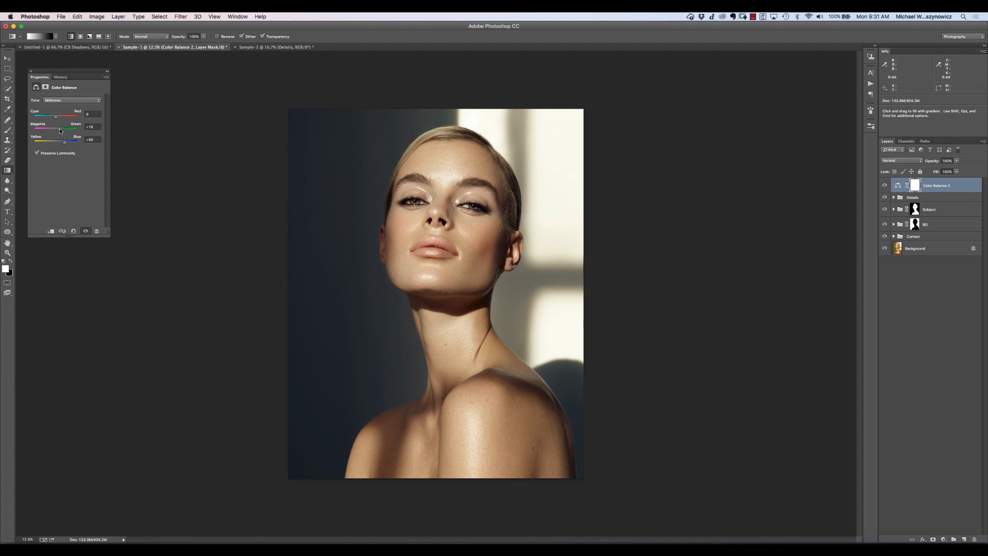
{"action": "left_click_drag", "start_coordinate": [60, 131], "coordinate": [59, 131]}
{"action": "left_click_drag", "start_coordinate": [56, 116], "coordinate": [56, 120]}
{"action": "left_click", "coordinate": [884, 186]}
{"action": "left_click", "coordinate": [886, 187]}
- Adjust the Highlights tone, setting Yellow-Blue to -4 and shifting the other two balances slightly toward cyan and green
{"action": "left_click", "coordinate": [79, 101]}
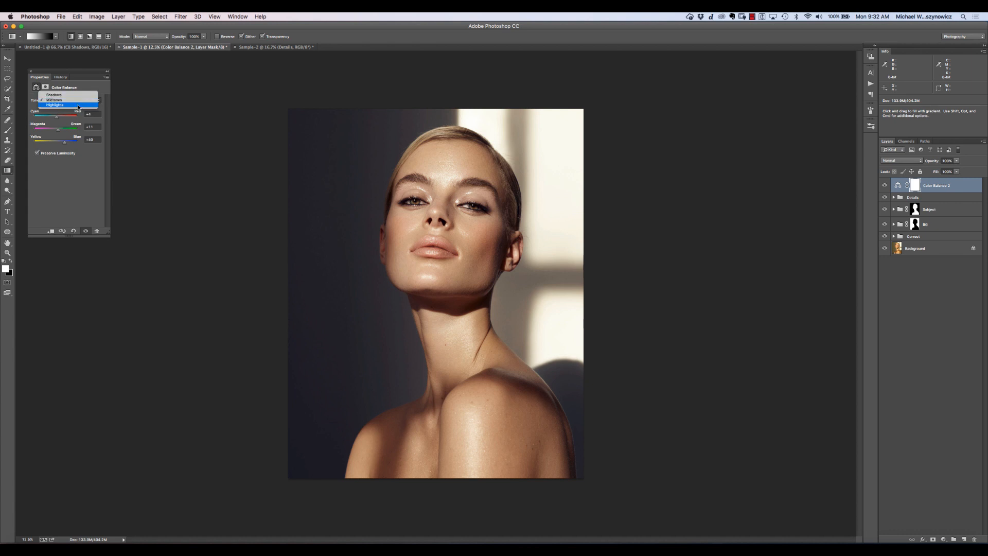
{"action": "left_click", "coordinate": [80, 105]}
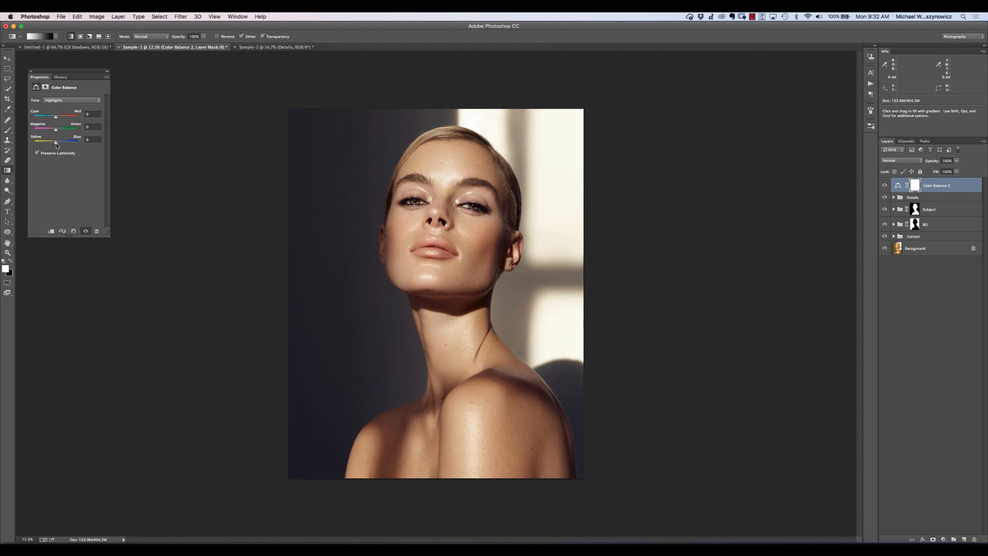
{"action": "left_click_drag", "start_coordinate": [57, 147], "coordinate": [57, 144]}
{"action": "left_click_drag", "start_coordinate": [59, 143], "coordinate": [57, 149]}
{"action": "left_click_drag", "start_coordinate": [55, 149], "coordinate": [57, 148]}
{"action": "left_click_drag", "start_coordinate": [55, 131], "coordinate": [58, 132]}
{"action": "left_click_drag", "start_coordinate": [56, 117], "coordinate": [59, 118]}
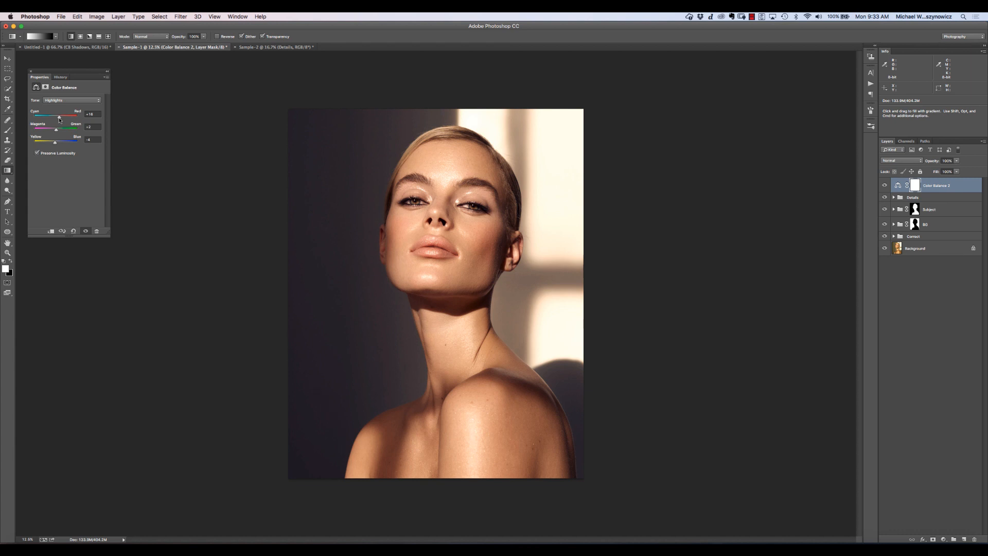
{"action": "left_click_drag", "start_coordinate": [59, 118], "coordinate": [56, 119]}
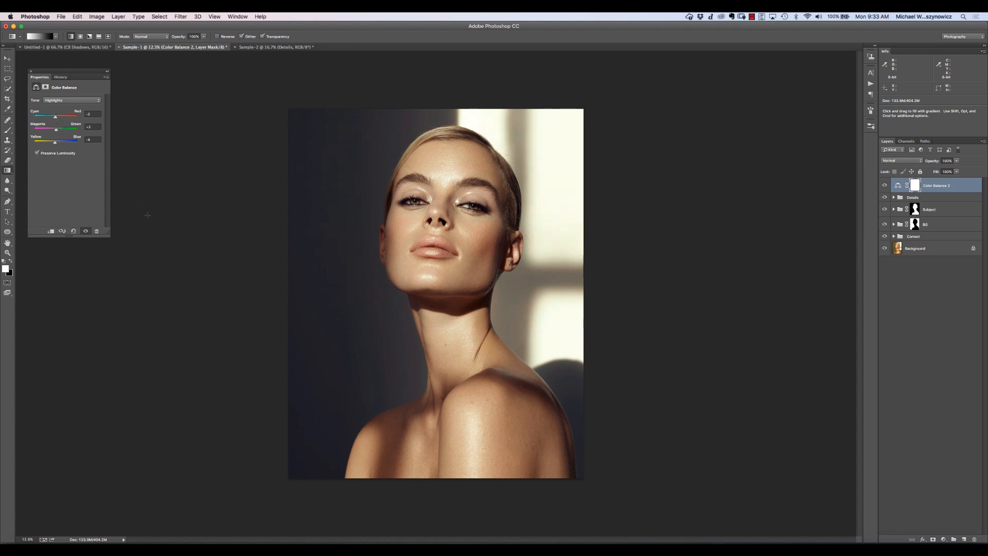
- Set the portrait's Shadows tone to Yellow-Blue +4 and fine-tune its Magenta-Green and Cyan-Red balances slightly
{"action": "left_click", "coordinate": [62, 100]}
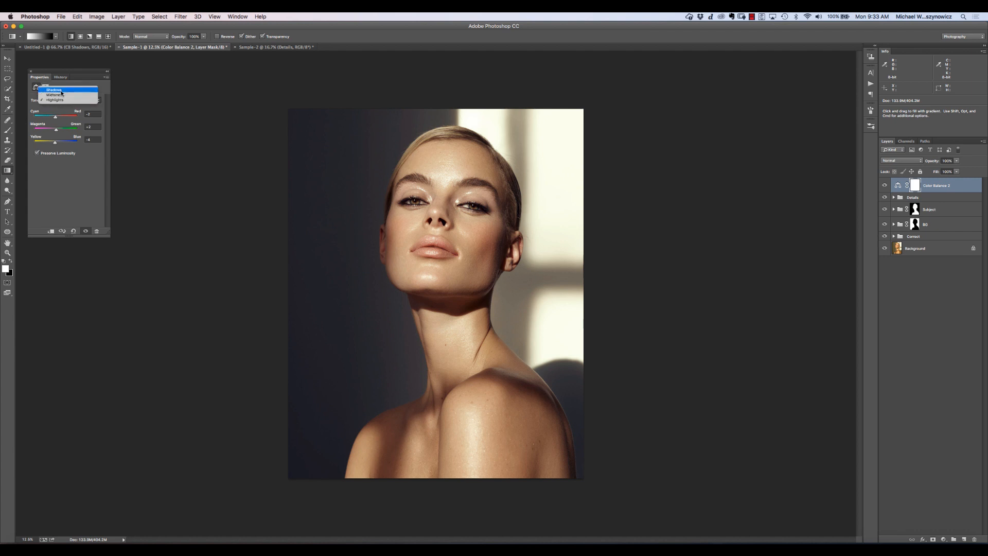
{"action": "left_click", "coordinate": [59, 88]}
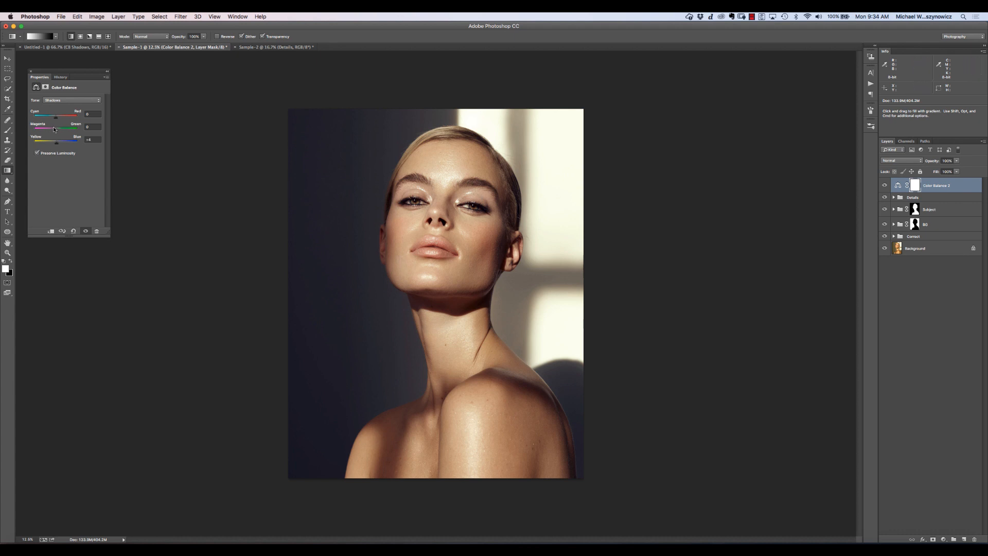
{"action": "left_click_drag", "start_coordinate": [56, 132], "coordinate": [57, 133]}
{"action": "left_click_drag", "start_coordinate": [57, 133], "coordinate": [55, 133]}
{"action": "left_click_drag", "start_coordinate": [56, 132], "coordinate": [56, 132]}
{"action": "left_click_drag", "start_coordinate": [57, 119], "coordinate": [57, 119]}
{"action": "left_click_drag", "start_coordinate": [56, 120], "coordinate": [57, 120]}
{"action": "left_click", "coordinate": [30, 71]}
- Compare the portrait with and without the Color Balance 2 adjustment
{"action": "left_click", "coordinate": [885, 185]}
{"action": "left_click", "coordinate": [885, 185]}
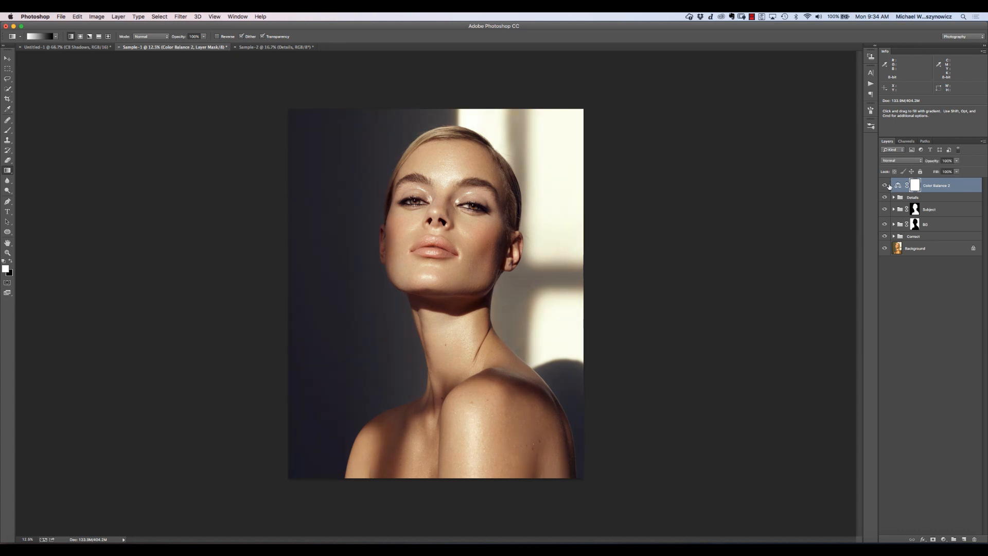
{"action": "left_click", "coordinate": [885, 185]}
{"action": "left_click", "coordinate": [885, 185]}
{"action": "left_click", "coordinate": [885, 185]}
{"action": "left_click", "coordinate": [885, 185]}
- Compare the Color Balance 2 adjustment with Preserve Luminosity off and on, leaving the option enabled
{"action": "double_click", "coordinate": [898, 185]}
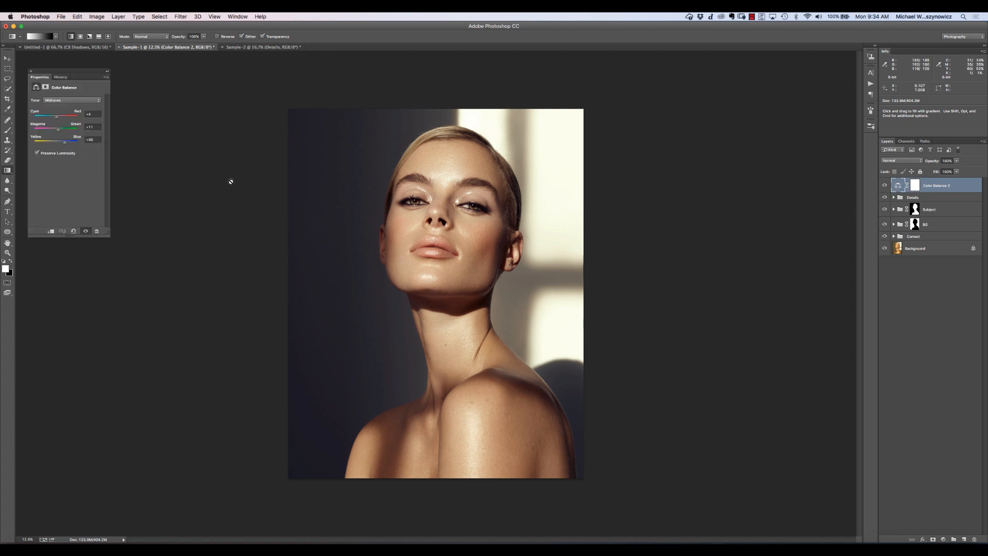
{"action": "left_click", "coordinate": [36, 154]}
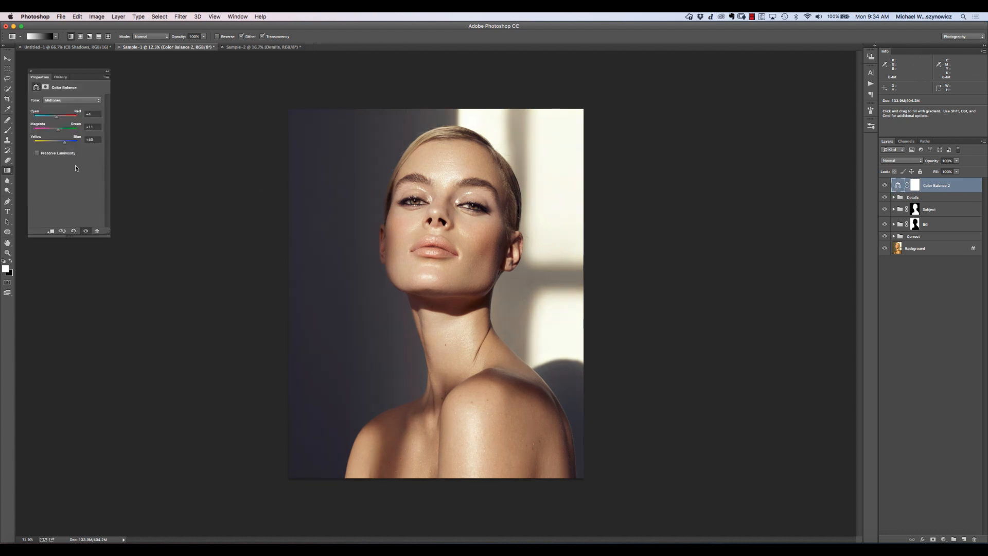
{"action": "left_click", "coordinate": [37, 154]}
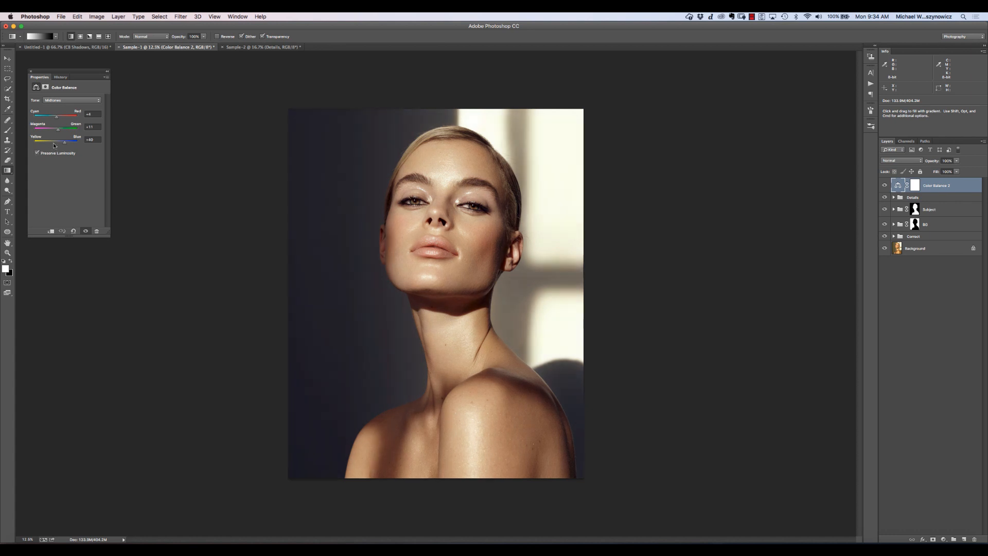
{"action": "left_click", "coordinate": [29, 71]}
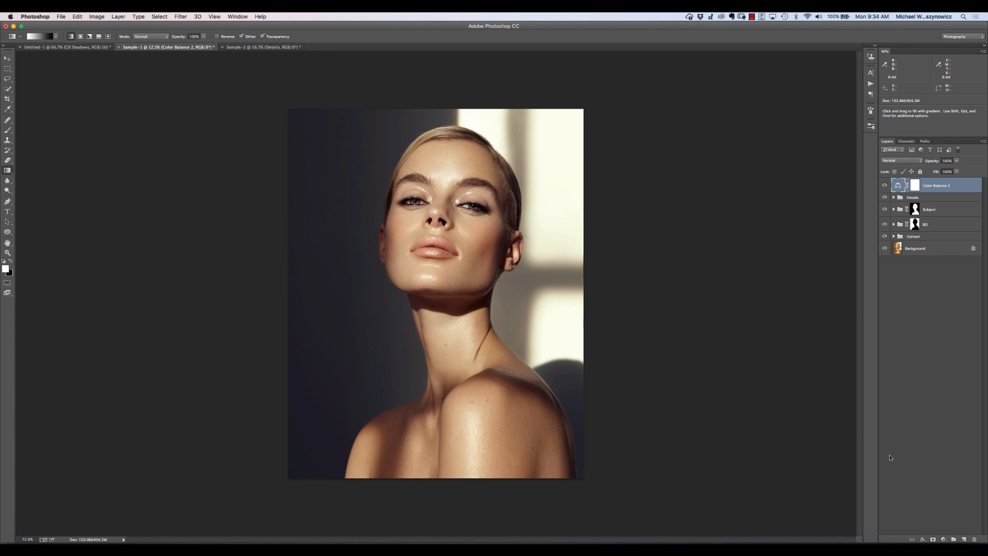
- Add a Curves adjustment layer above Color Balance 2 with the Linear Contrast (RGB) preset and reduce its opacity
{"action": "left_click", "coordinate": [943, 538]}
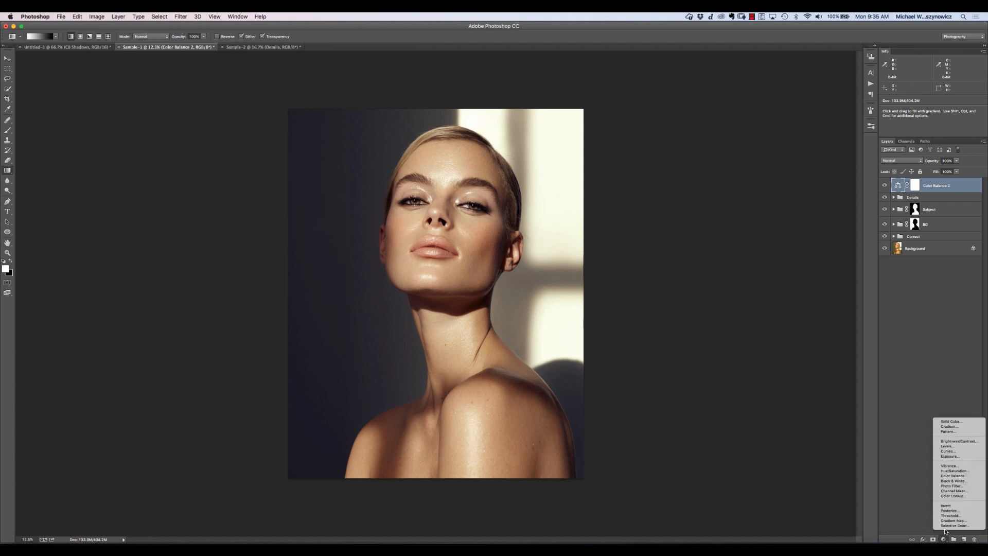
{"action": "left_click", "coordinate": [960, 451]}
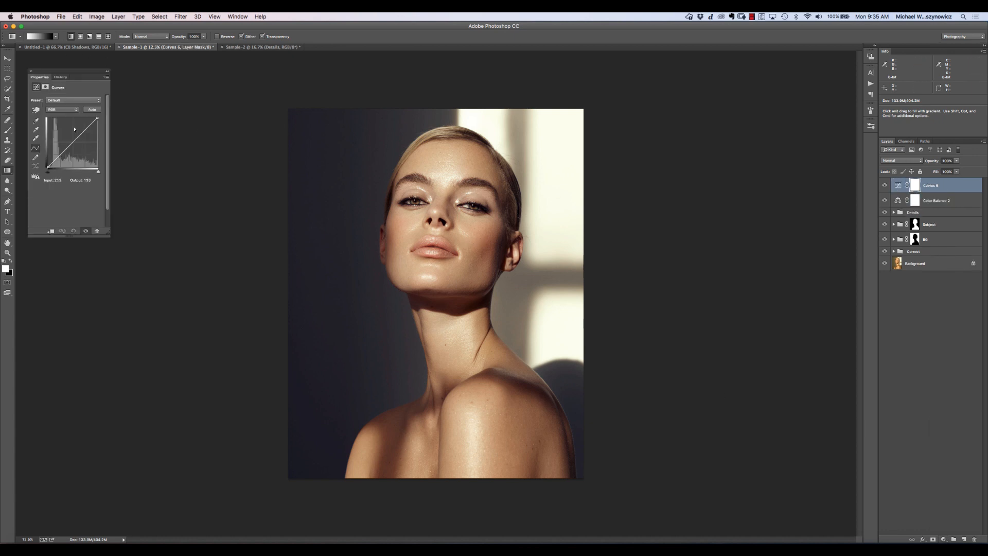
{"action": "left_click", "coordinate": [72, 100]}
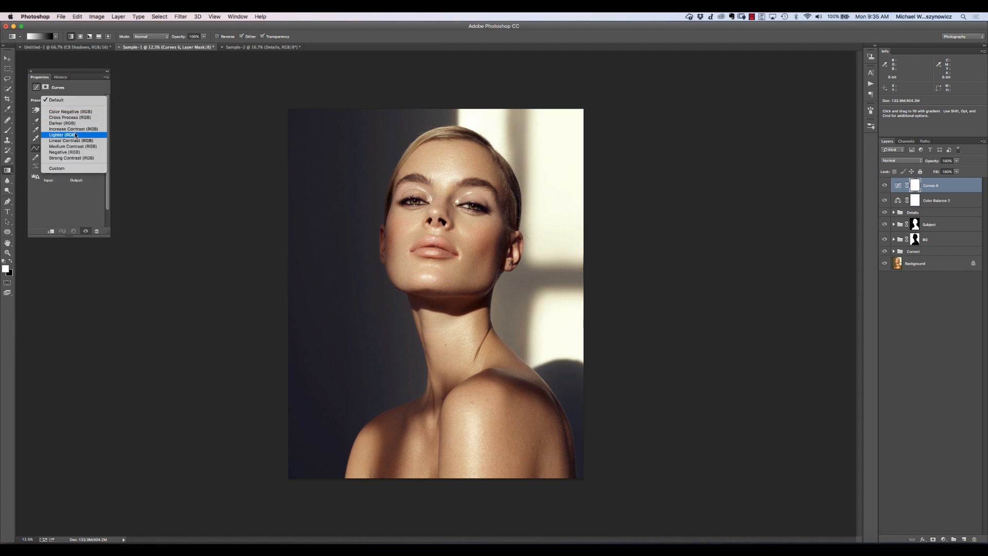
{"action": "left_click", "coordinate": [81, 140]}
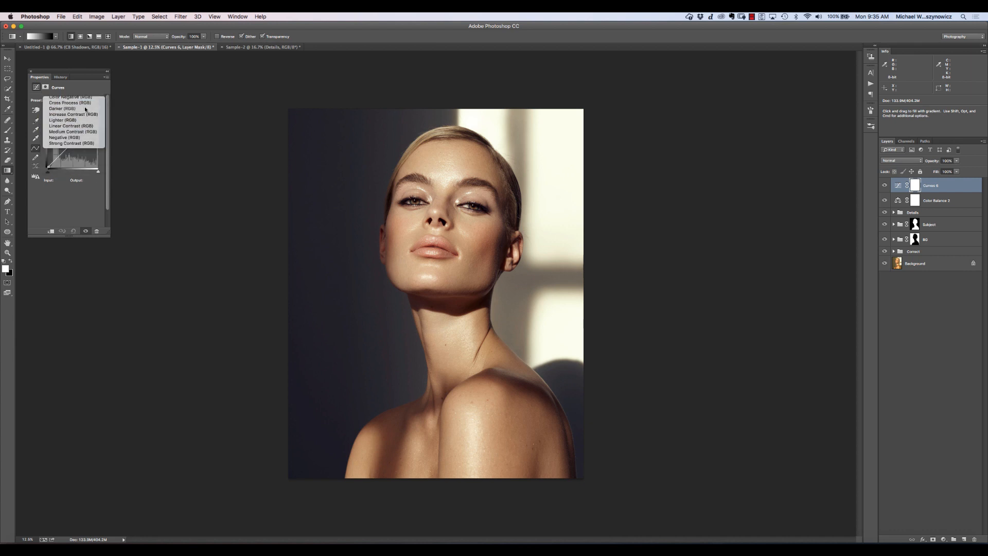
{"action": "left_click", "coordinate": [30, 71]}
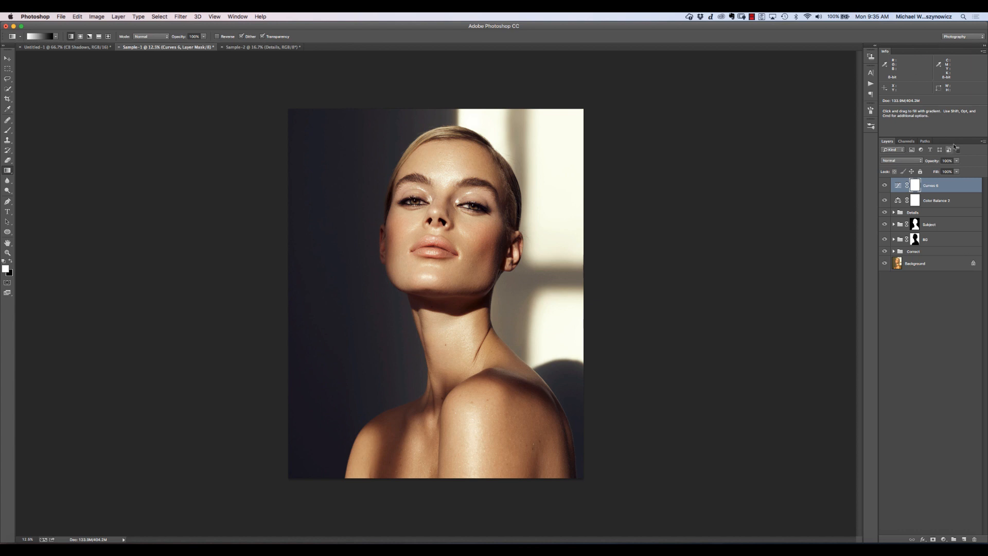
{"action": "mouse_move", "coordinate": [931, 162]}
{"action": "left_mouse_down"}
{"action": "mouse_move", "coordinate": [906, 167]}
{"action": "mouse_move", "coordinate": [923, 164]}
{"action": "left_mouse_up"}
- Group the Curves and Color Balance 2 layers together and expand the group
{"action": "left_click", "coordinate": [959, 207], "text": "shift"}
{"action": "key", "text": "super+g"}
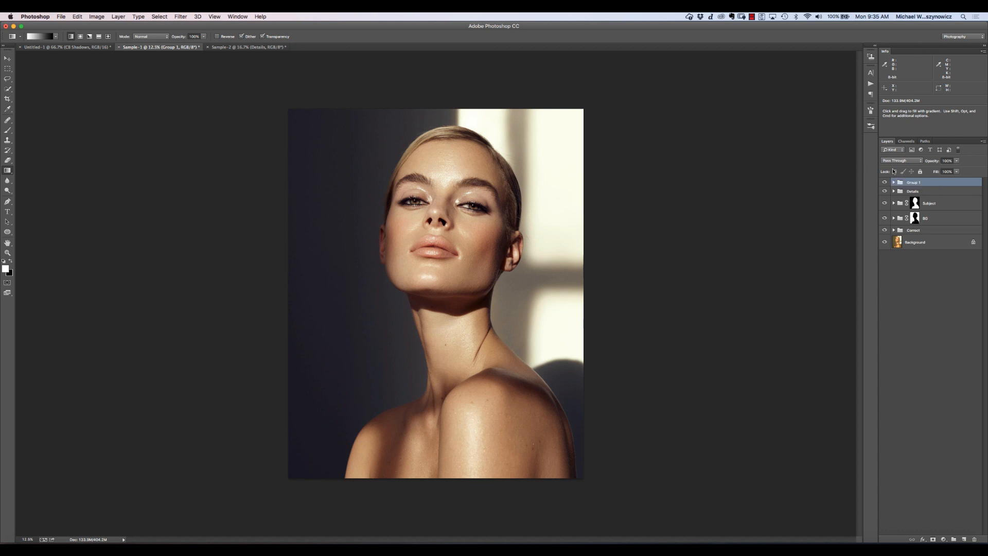
{"action": "left_click", "coordinate": [894, 182]}
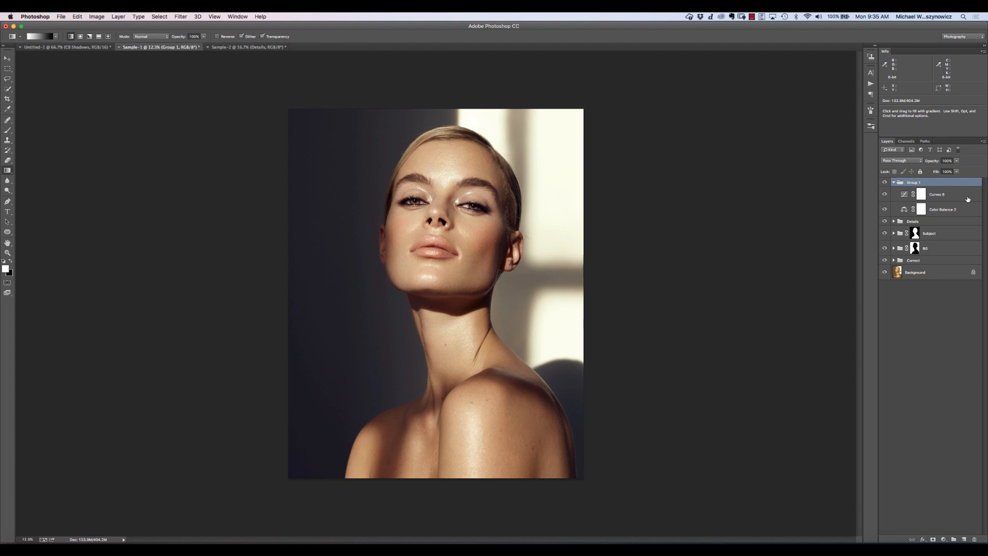
- Add a Hue/Saturation layer above Color Balance 2 and lower the saturation of the Blues range sampled from the dark background
{"action": "left_click", "coordinate": [965, 212]}
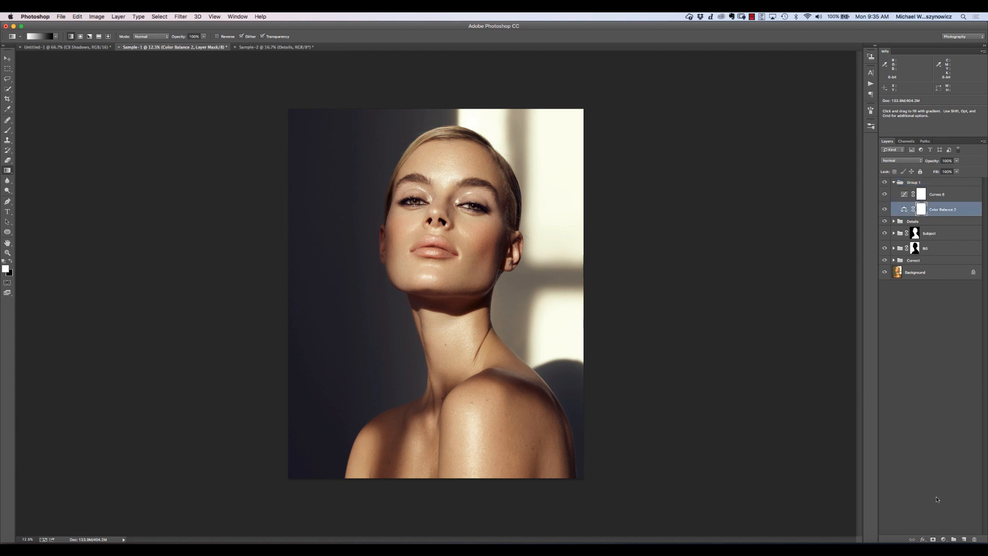
{"action": "left_click", "coordinate": [943, 538]}
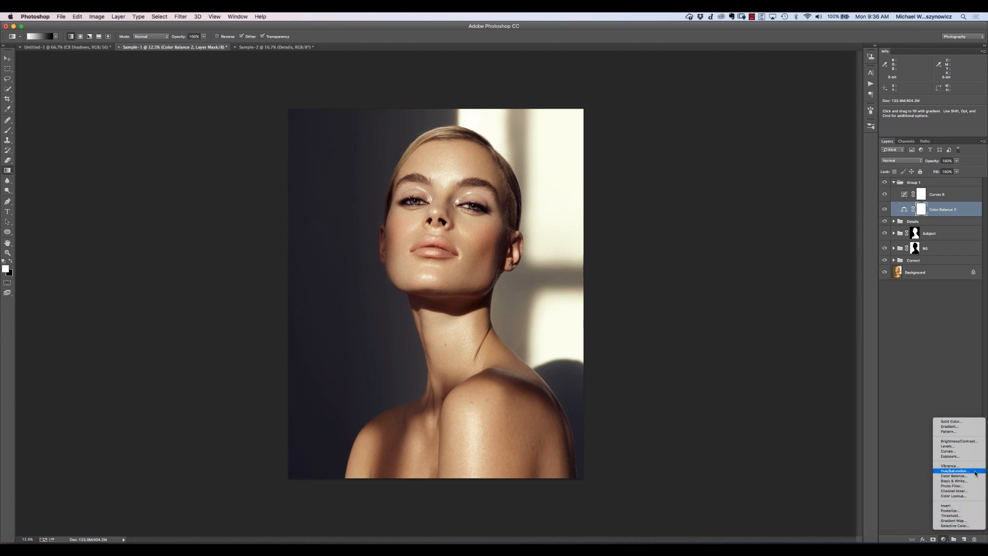
{"action": "left_click", "coordinate": [955, 471]}
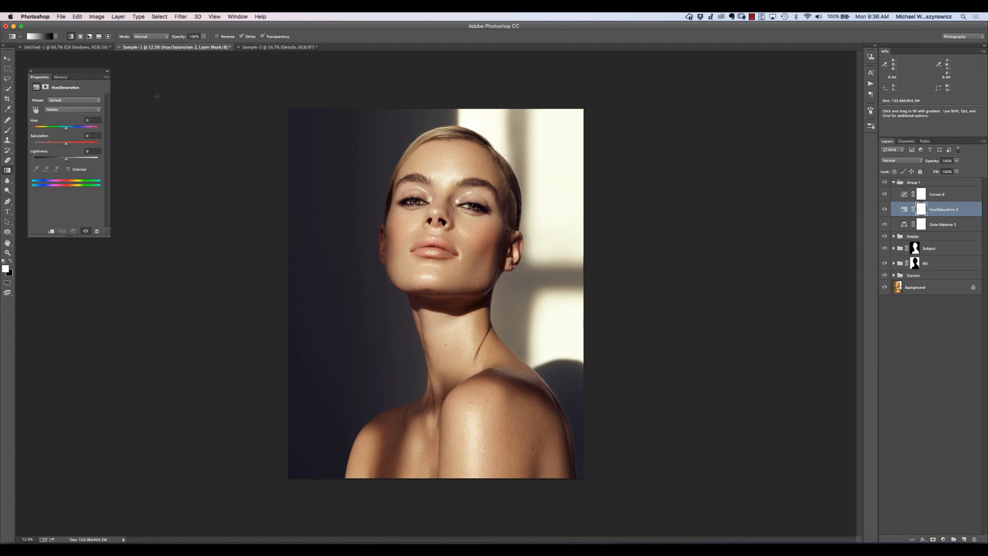
{"action": "left_click", "coordinate": [54, 109]}
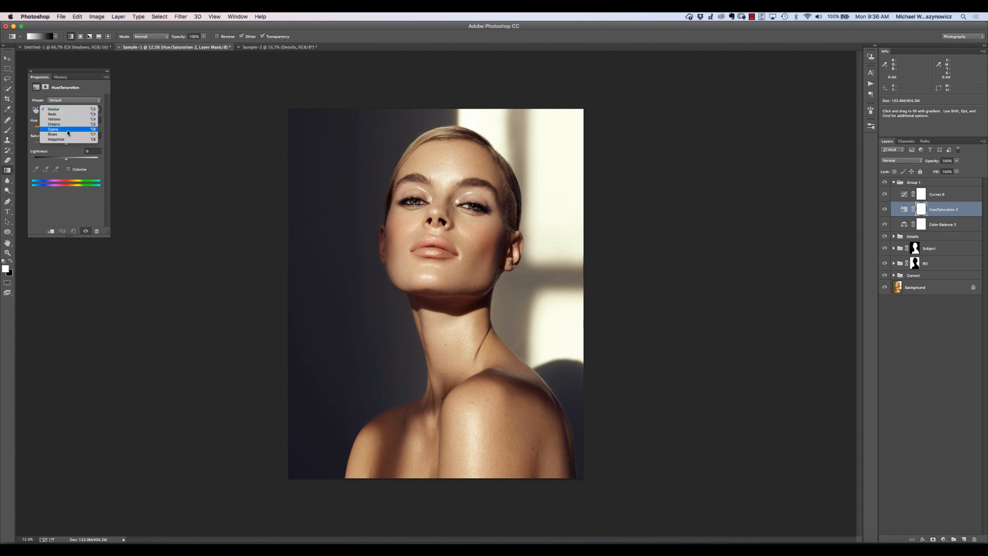
{"action": "left_click", "coordinate": [68, 134]}
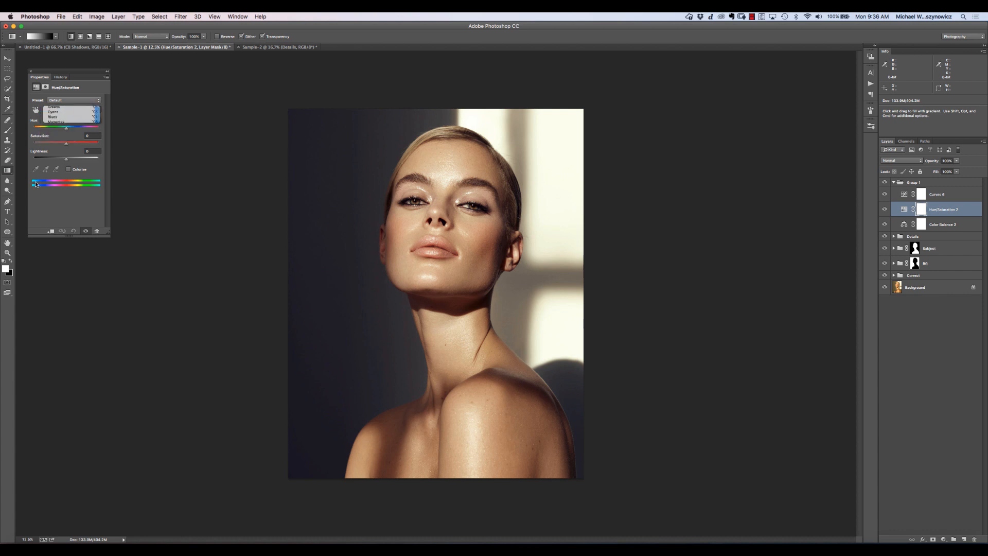
{"action": "left_click", "coordinate": [345, 283]}
{"action": "mouse_move", "coordinate": [59, 144]}
{"action": "left_mouse_down"}
{"action": "mouse_move", "coordinate": [41, 150]}
{"action": "mouse_move", "coordinate": [51, 146]}
{"action": "left_mouse_up"}
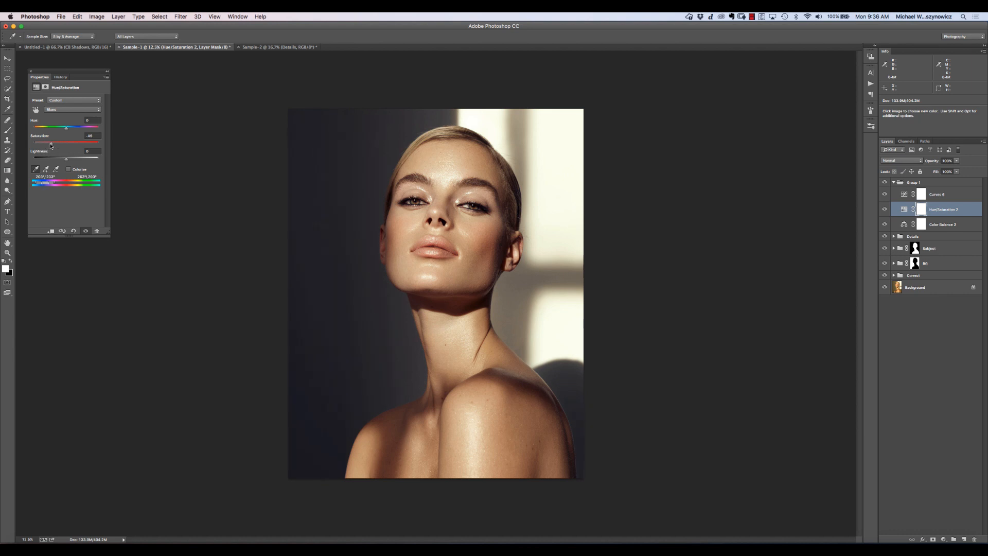
{"action": "left_click", "coordinate": [31, 71]}
- Move the Hue/Saturation layer below Color Balance 2 in the group and compare both layer orders, keeping the new one
{"action": "left_click_drag", "start_coordinate": [963, 212], "coordinate": [961, 235]}
{"action": "key", "text": "g"}
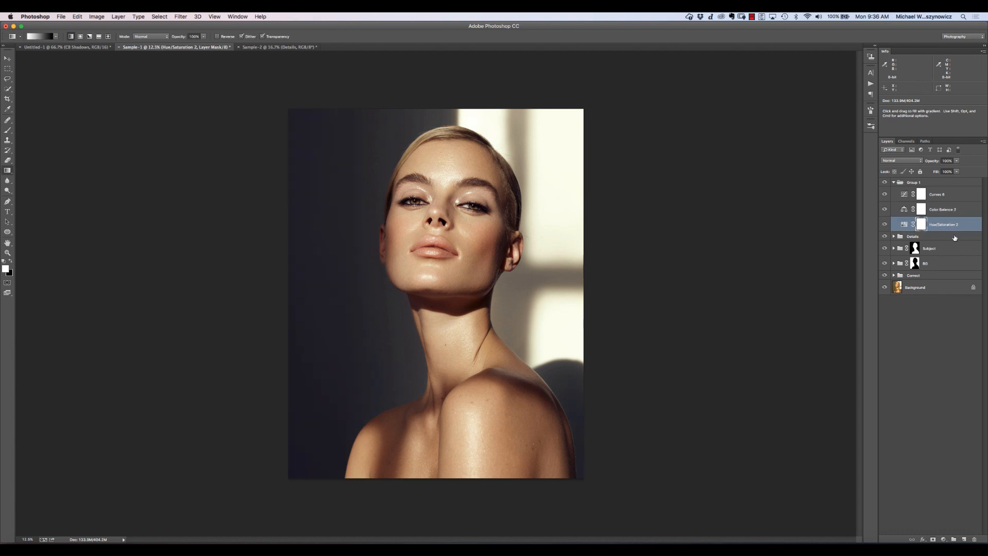
{"action": "key", "text": "super+z"}
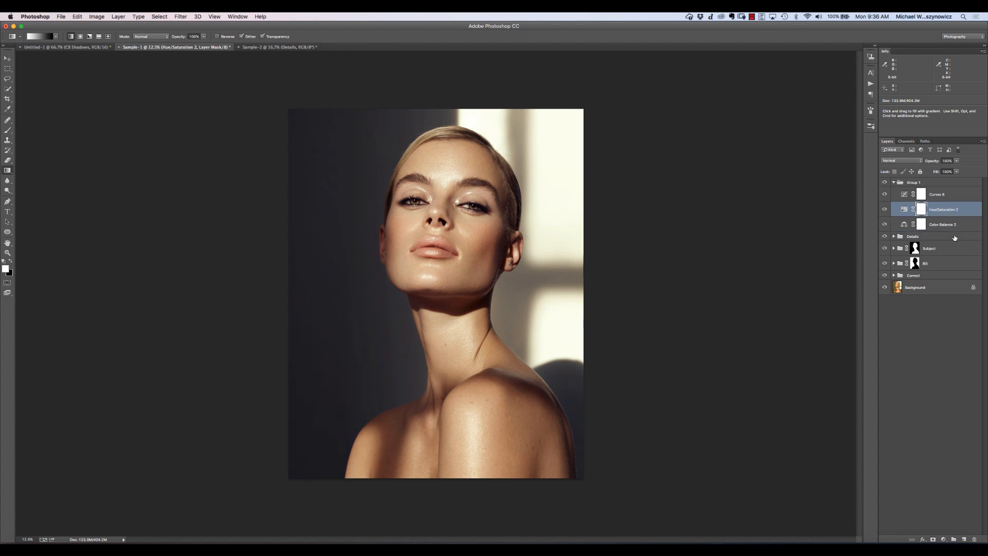
{"action": "key", "text": "super+z"}
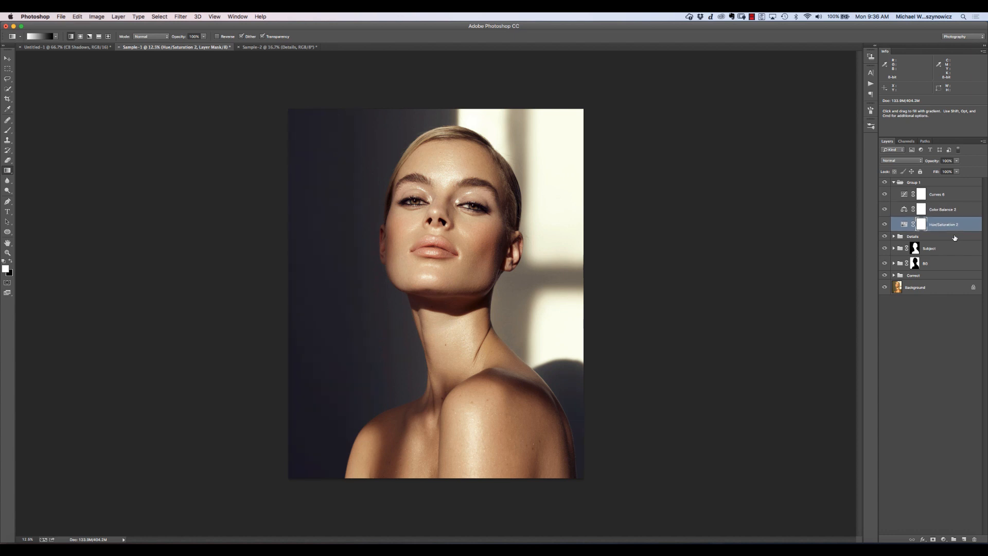
- Compare the portrait with the Hue/Saturation and Color Balance 2 layers switched off and on
{"action": "left_click", "coordinate": [884, 225]}
{"action": "left_click", "coordinate": [884, 211]}
{"action": "left_click", "coordinate": [884, 210]}
{"action": "left_click", "coordinate": [884, 211]}
{"action": "left_click", "coordinate": [883, 211]}
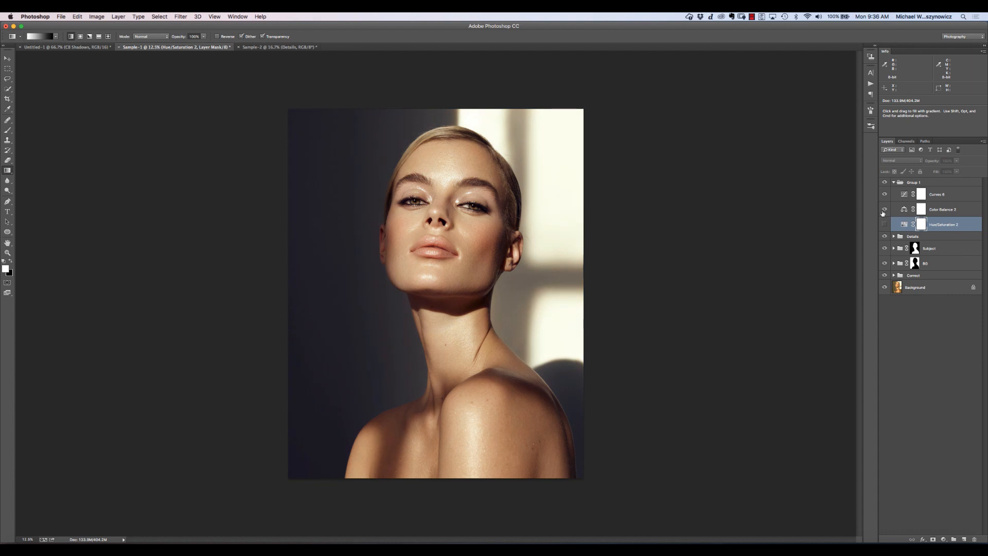
{"action": "left_click", "coordinate": [884, 210]}
{"action": "left_click", "coordinate": [895, 207]}
{"action": "left_click", "coordinate": [885, 214]}
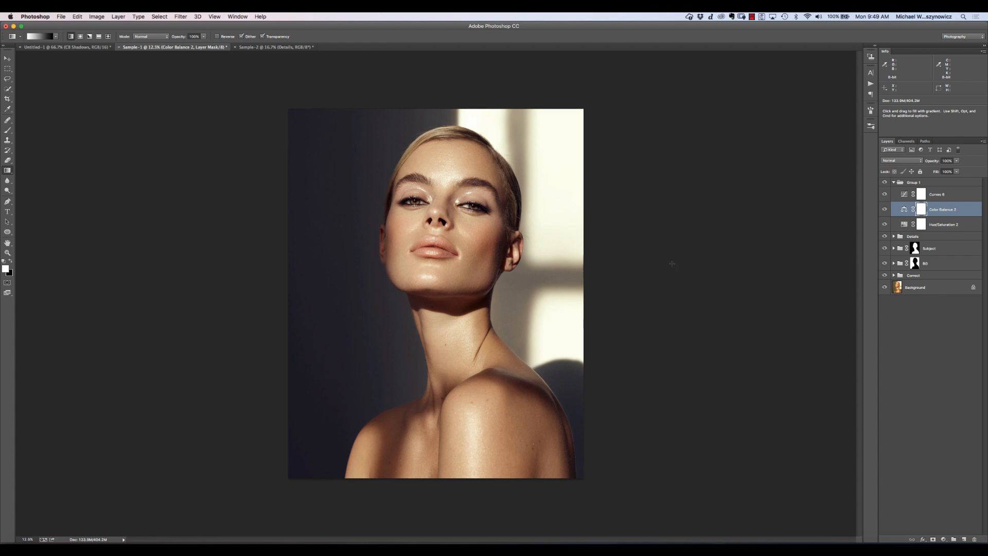
- Switch to the Sample-2 portrait and run the VS - Color Balance Stack action on it
{"action": "left_click", "coordinate": [277, 48]}
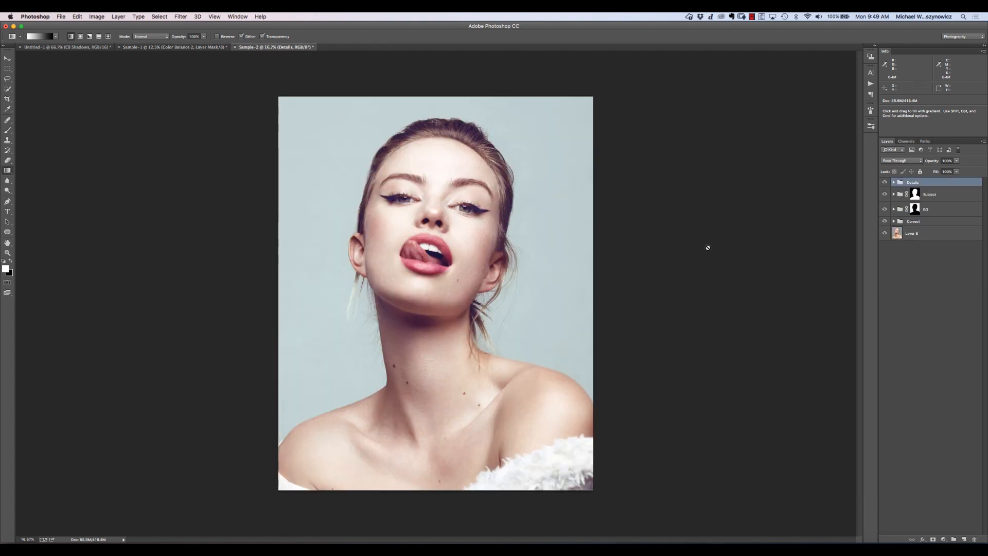
{"action": "left_click", "coordinate": [870, 84]}
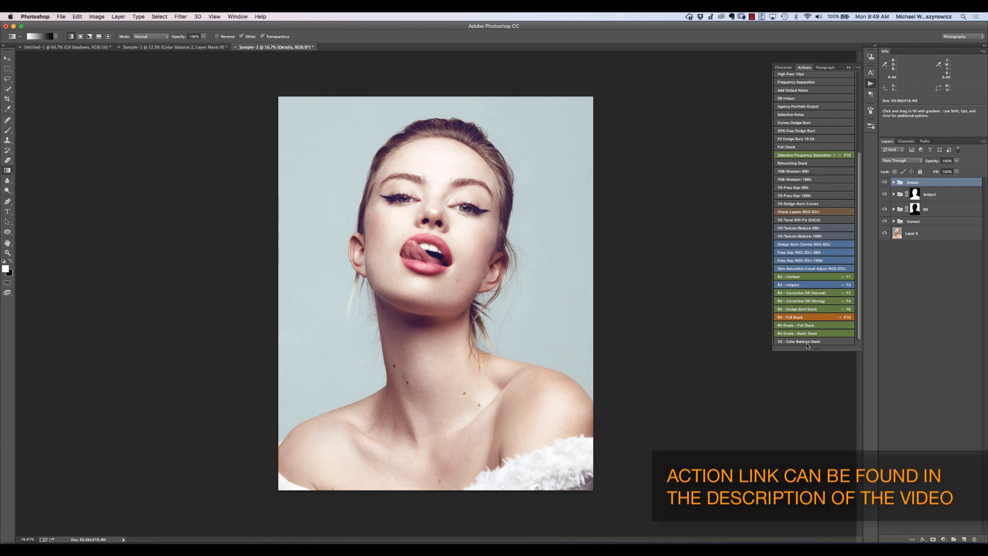
{"action": "left_click", "coordinate": [807, 343]}
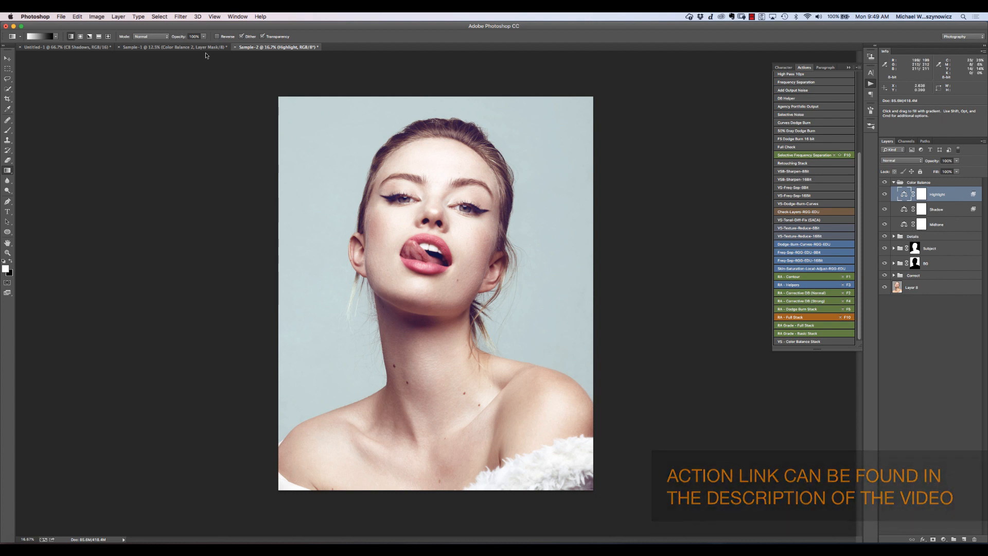
- Review the Untitled-1 gradients, and examine the Blend If settings of the Shadow layer in Sample-2 without changing them
{"action": "left_click", "coordinate": [72, 47]}
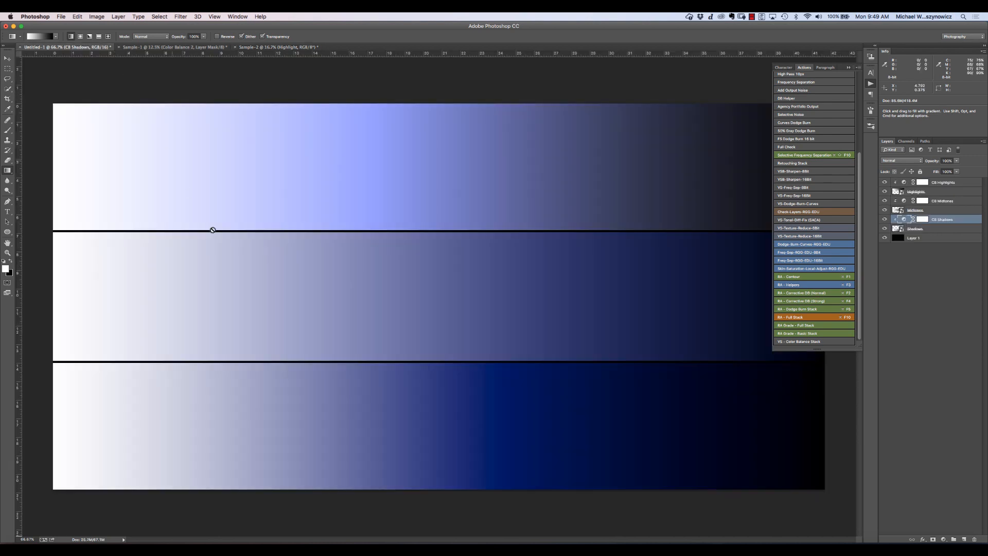
{"action": "left_click", "coordinate": [286, 47]}
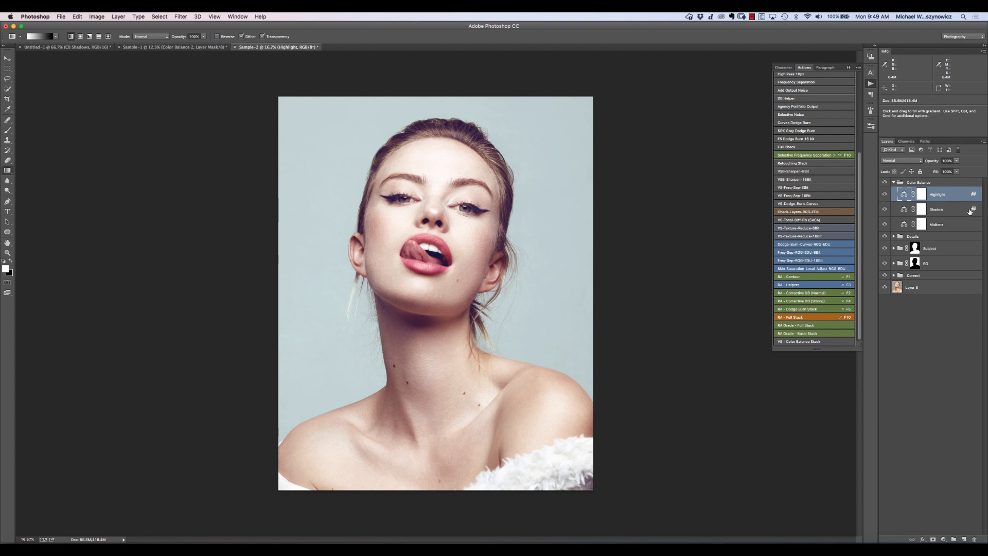
{"action": "double_click", "coordinate": [967, 212]}
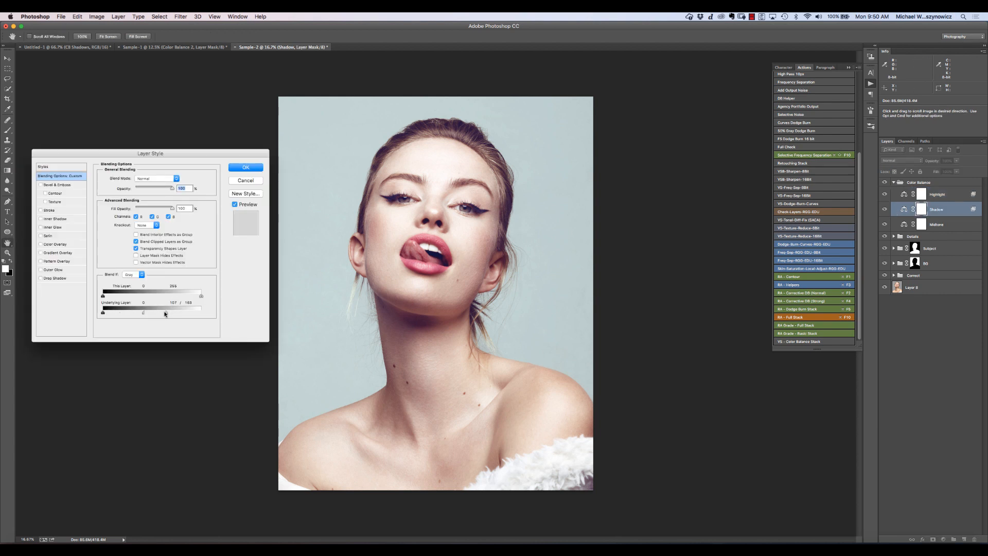
{"action": "left_click", "coordinate": [249, 180]}
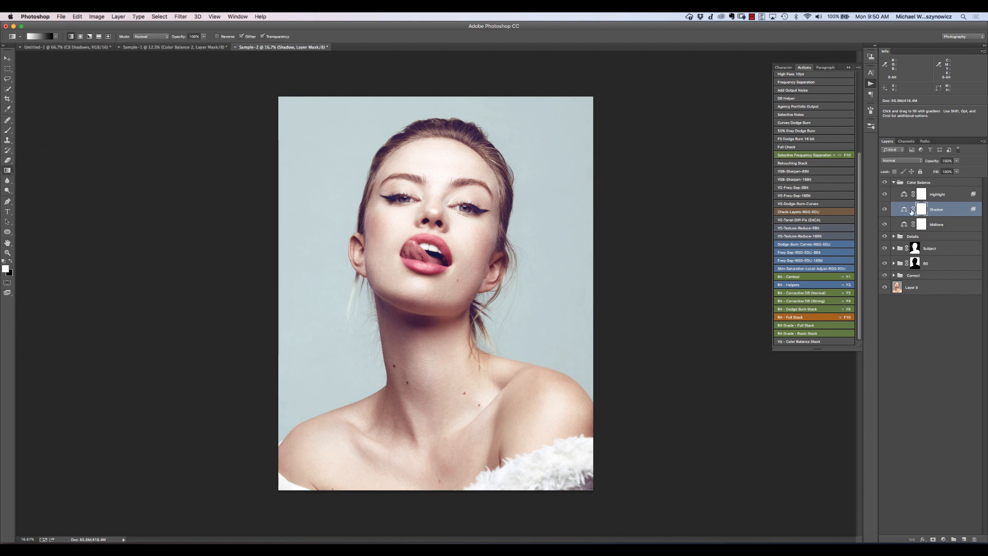
- Set the Shadow layer's Color Balance to the Shadows tone with Yellow-Blue at +40
{"action": "left_click", "coordinate": [904, 210]}
{"action": "double_click", "coordinate": [904, 210]}
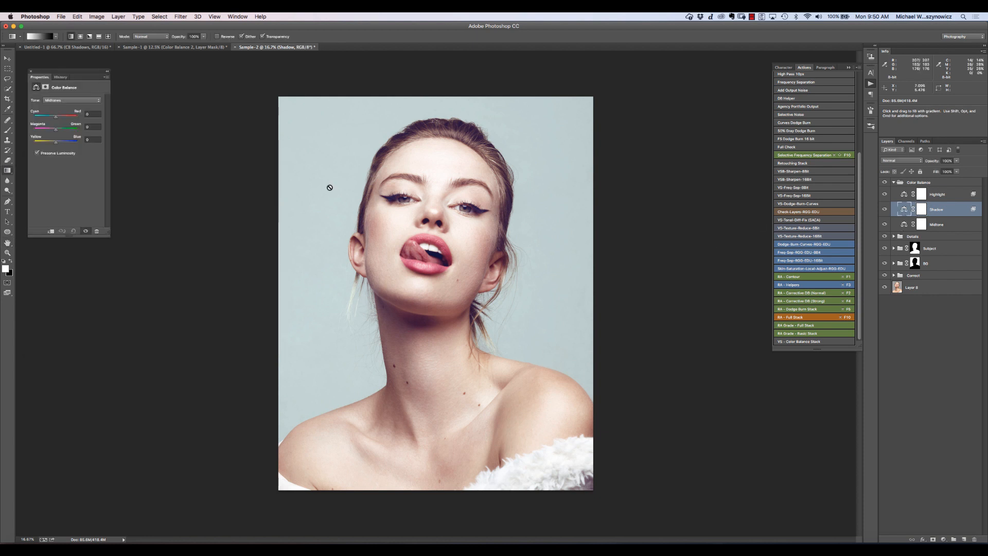
{"action": "left_click", "coordinate": [72, 100]}
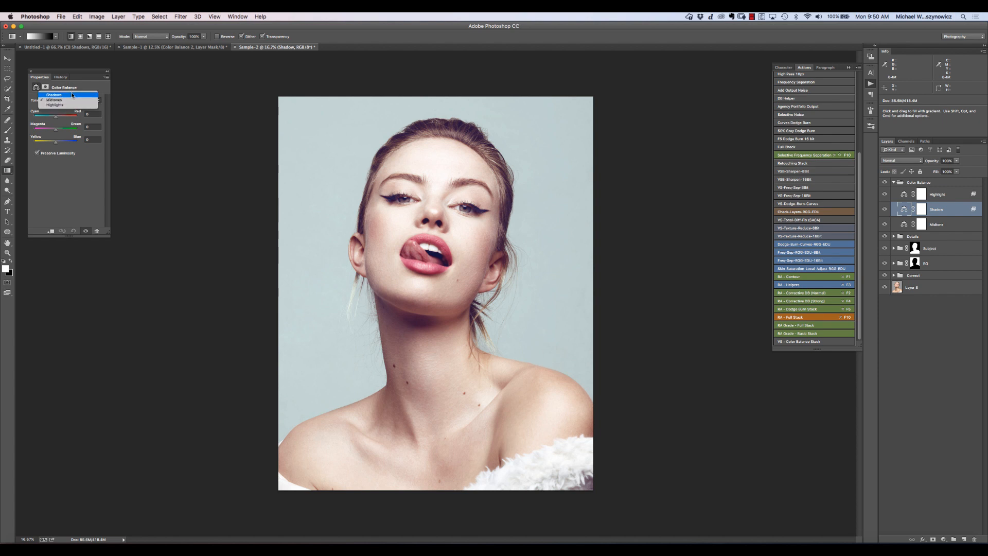
{"action": "left_click", "coordinate": [72, 95]}
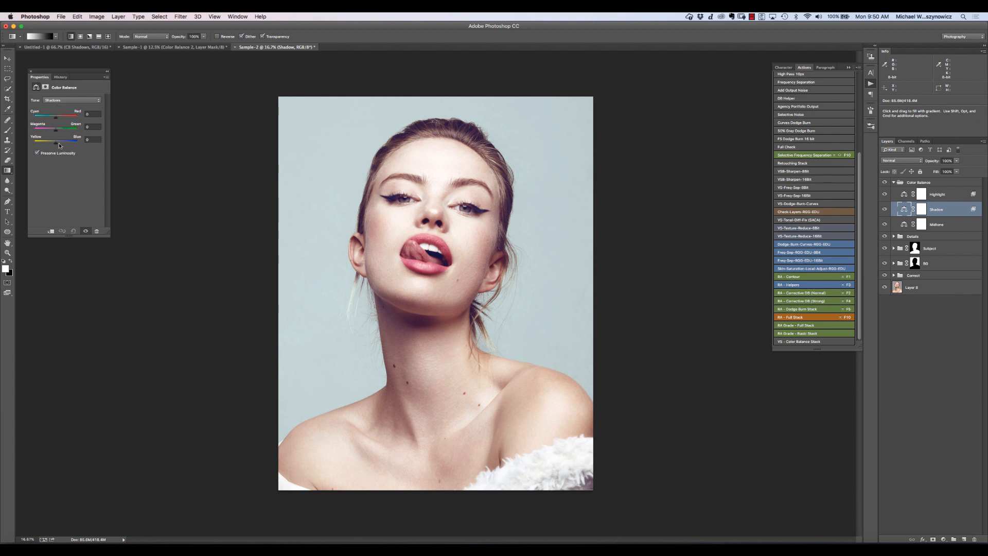
{"action": "left_click_drag", "start_coordinate": [61, 145], "coordinate": [63, 143]}
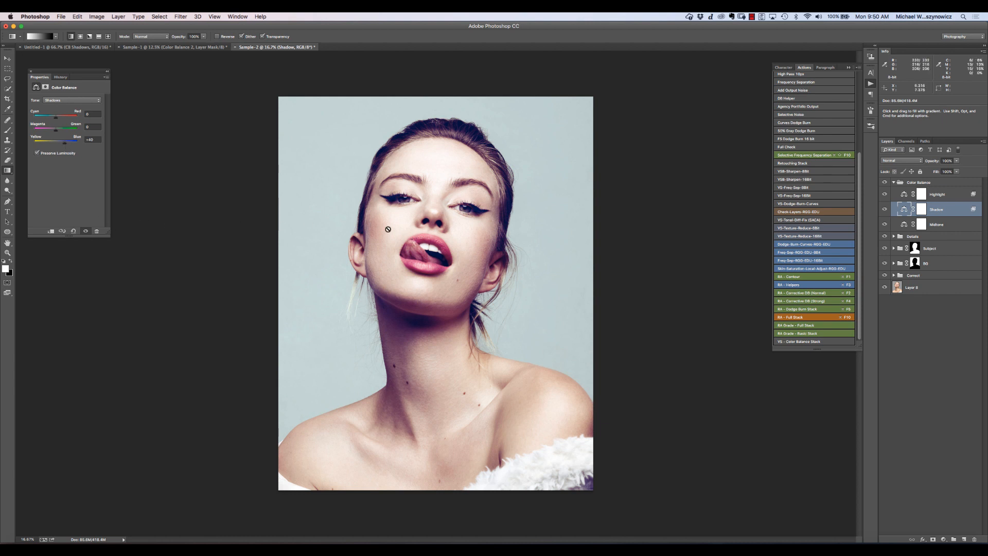
- Compare the Sample-2 portrait with the Shadow layer switched off and on
{"action": "left_click", "coordinate": [885, 209]}
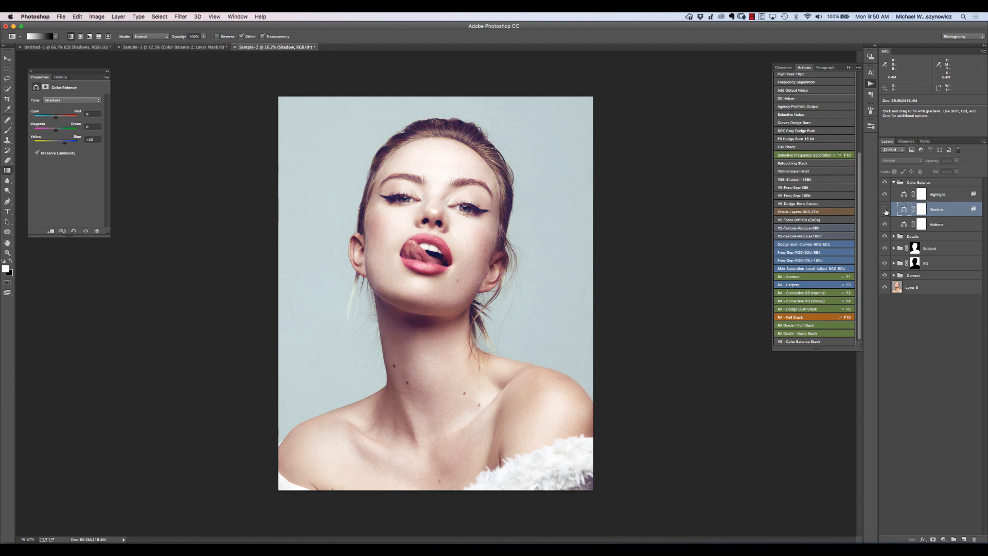
{"action": "left_click", "coordinate": [885, 209]}
{"action": "left_click", "coordinate": [885, 209]}
{"action": "left_click", "coordinate": [885, 208]}
{"action": "left_click", "coordinate": [885, 209]}
{"action": "left_click", "coordinate": [884, 211]}
{"action": "left_click", "coordinate": [885, 209]}
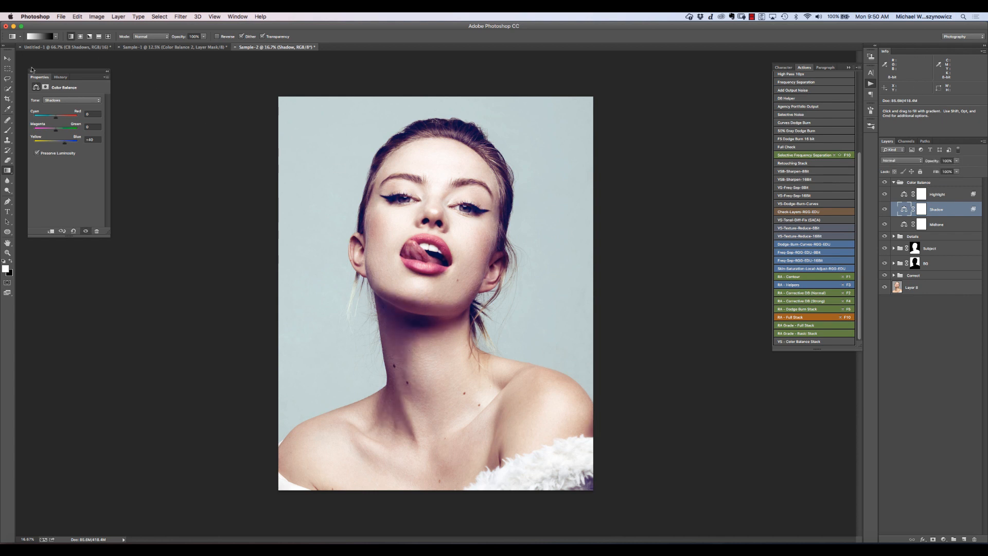
- Undo the Shadow layer's Yellow-Blue change, and check the Midtone layer's blending options without changing them
{"action": "key", "text": "super+z"}
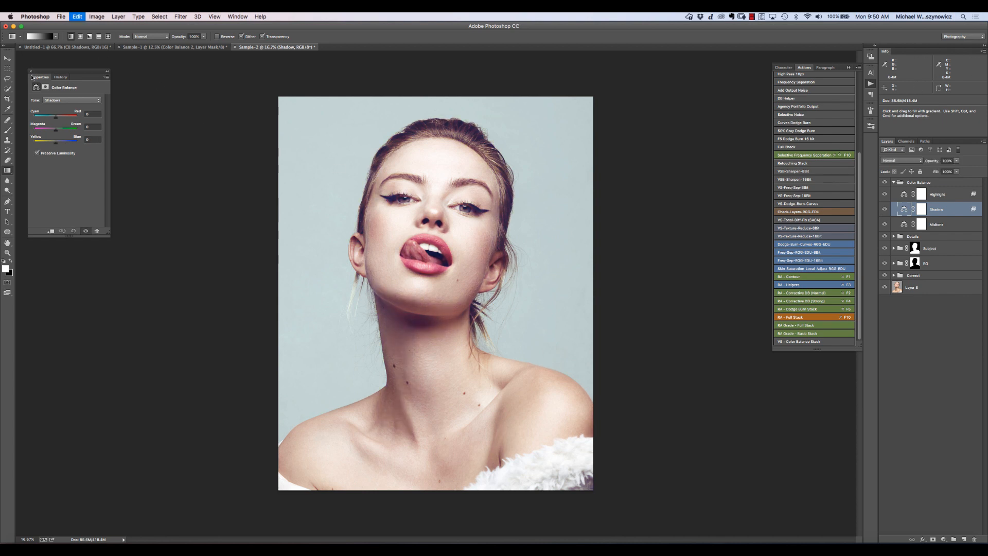
{"action": "left_click", "coordinate": [31, 74]}
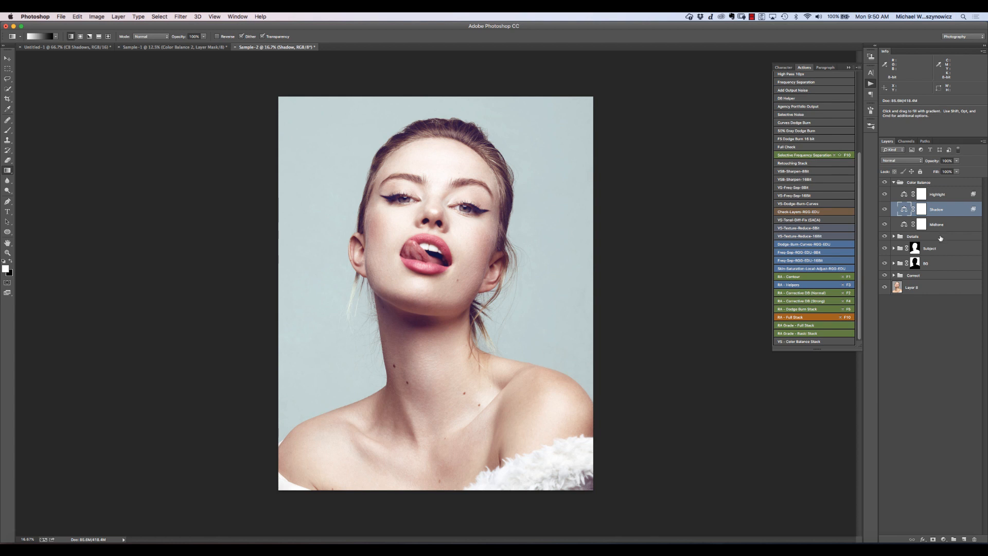
{"action": "double_click", "coordinate": [962, 227]}
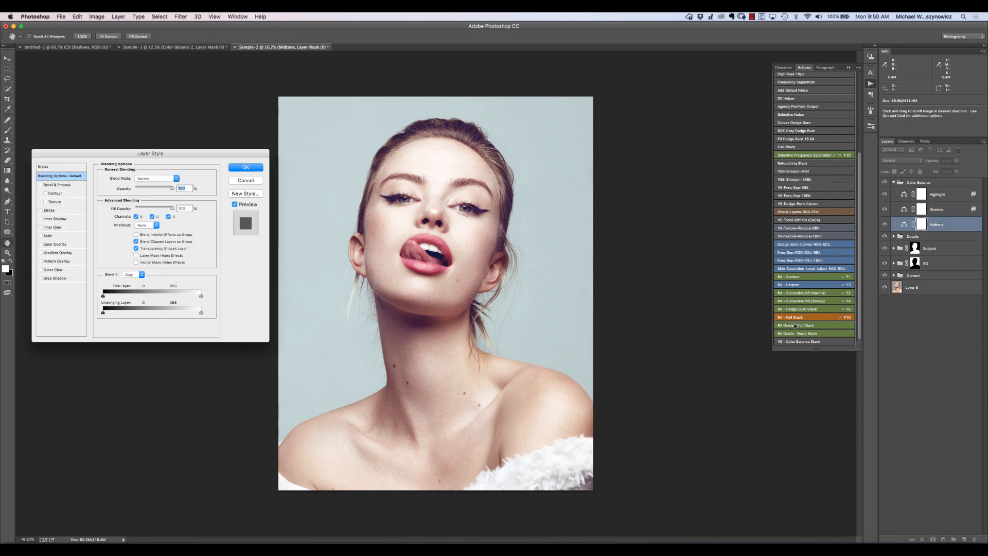
{"action": "key", "text": "Escape"}
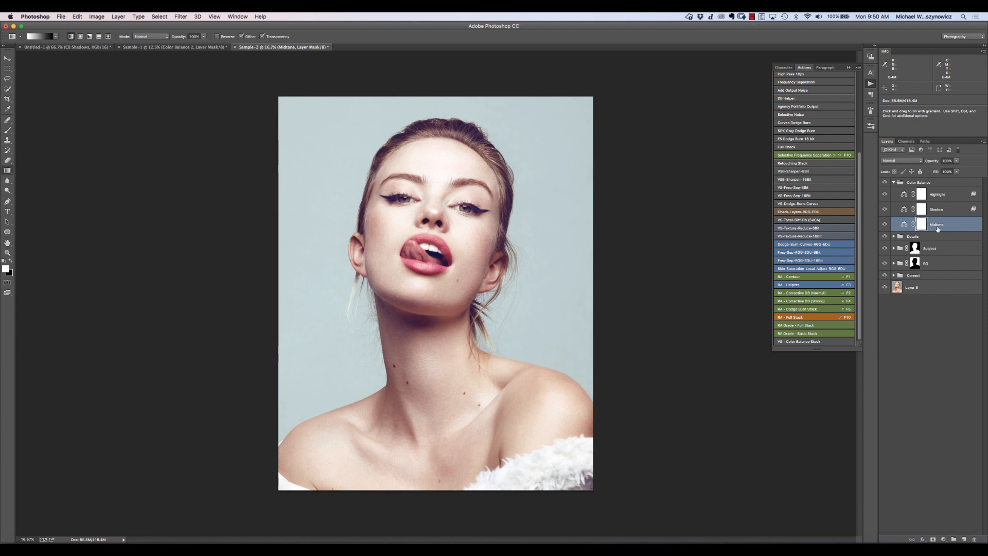
- Set the Midtone layer's Color Balance for the Highlights tone to Cyan-Red -2, Magenta-Green +11 and Yellow-Blue +2
{"action": "double_click", "coordinate": [905, 224]}
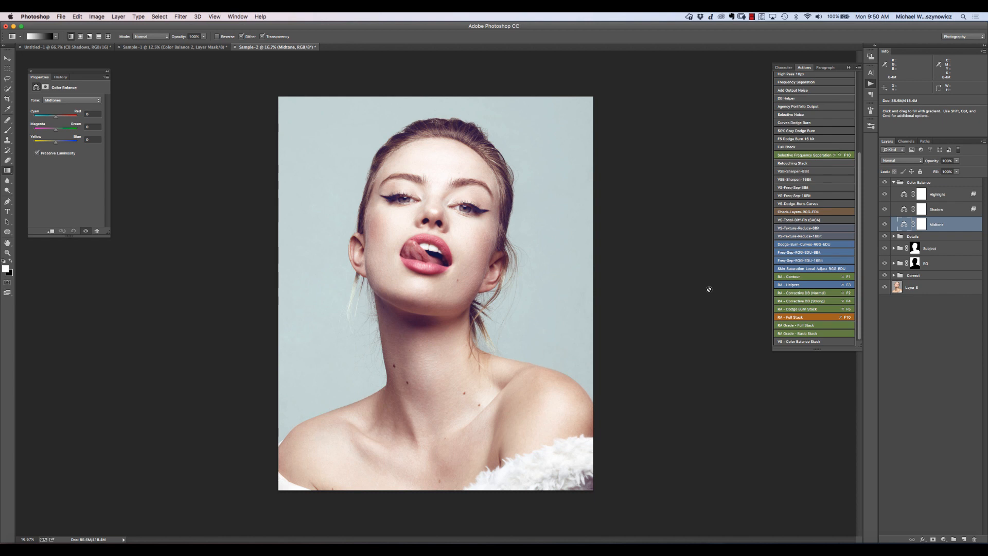
{"action": "left_click", "coordinate": [63, 100]}
{"action": "left_click", "coordinate": [64, 108]}
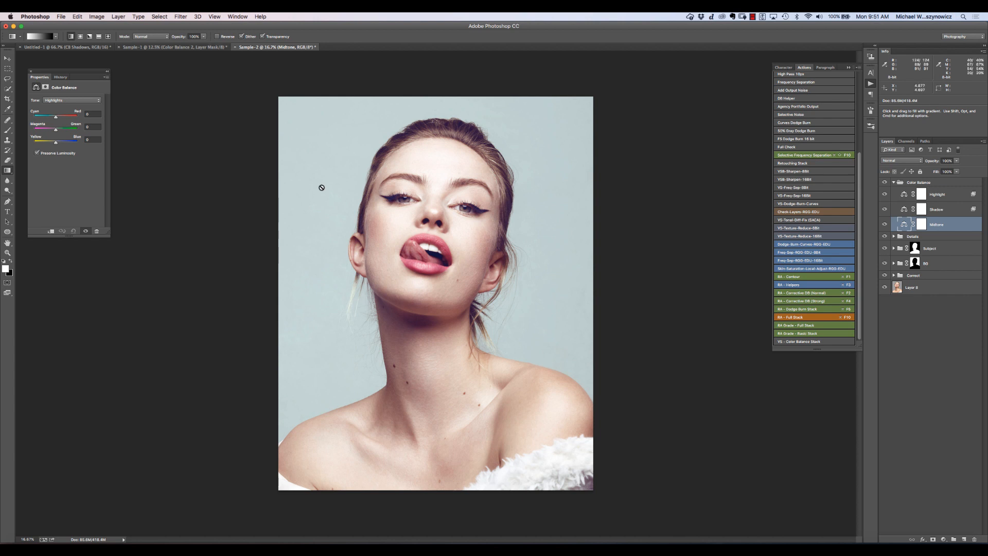
{"action": "left_click_drag", "start_coordinate": [55, 130], "coordinate": [58, 131]}
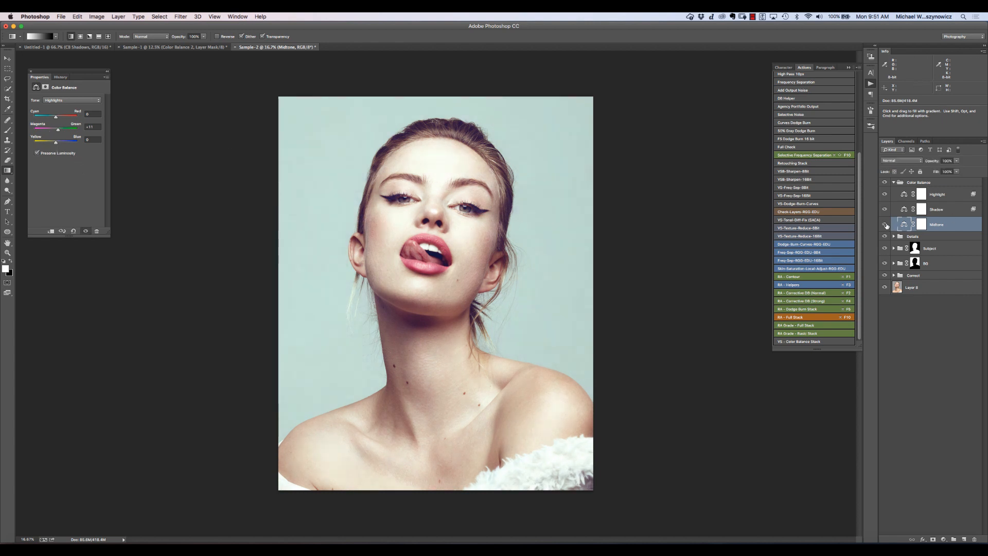
{"action": "left_click_drag", "start_coordinate": [52, 120], "coordinate": [52, 119]}
{"action": "left_click_drag", "start_coordinate": [53, 118], "coordinate": [55, 119]}
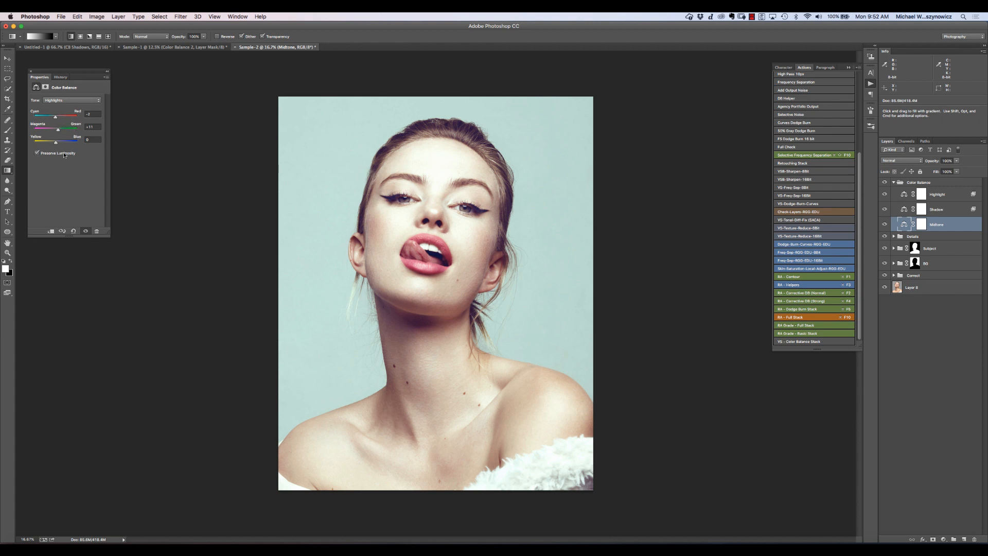
{"action": "left_click_drag", "start_coordinate": [57, 143], "coordinate": [57, 142]}
- Compare the portrait with the Midtone layer's highlight grade switched off and on
{"action": "left_click", "coordinate": [885, 225]}
{"action": "left_click", "coordinate": [885, 225]}
{"action": "left_click", "coordinate": [885, 224]}
{"action": "left_click", "coordinate": [885, 226]}
- Fine-tune the Midtone layer's Shadows tone, nudging Yellow-Blue toward blue and Magenta-Green toward green, with a slight Cyan-Red adjustment
{"action": "left_click", "coordinate": [72, 100]}
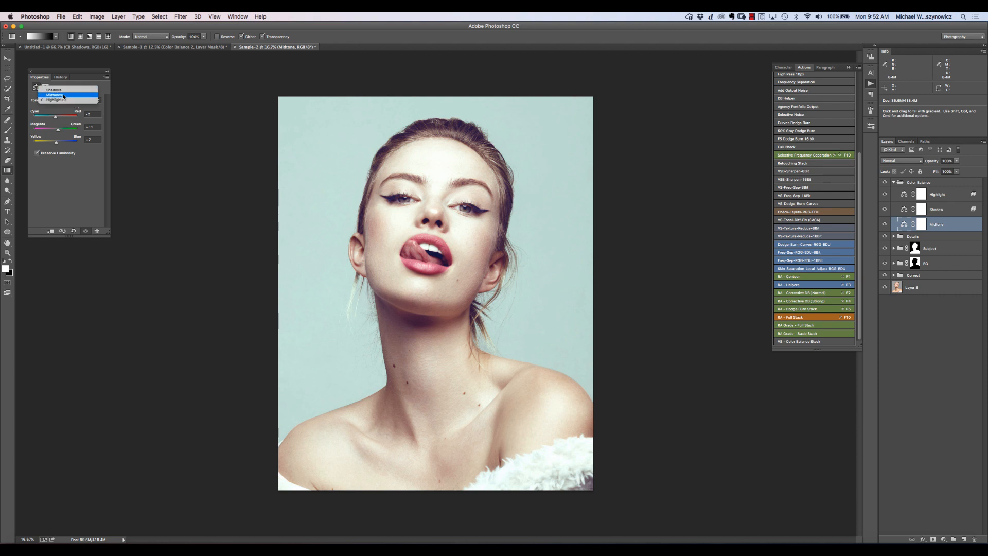
{"action": "left_click", "coordinate": [177, 155]}
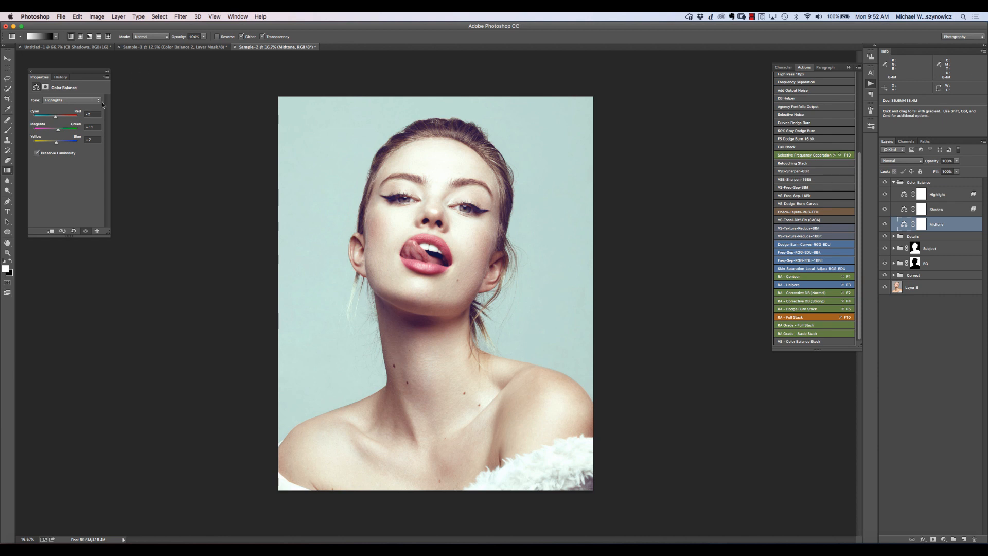
{"action": "left_click", "coordinate": [68, 101]}
{"action": "left_click", "coordinate": [66, 90]}
{"action": "left_click_drag", "start_coordinate": [56, 144], "coordinate": [57, 149]}
{"action": "left_click_drag", "start_coordinate": [55, 132], "coordinate": [58, 135]}
{"action": "left_click_drag", "start_coordinate": [56, 117], "coordinate": [56, 119]}
{"action": "left_click", "coordinate": [30, 71]}
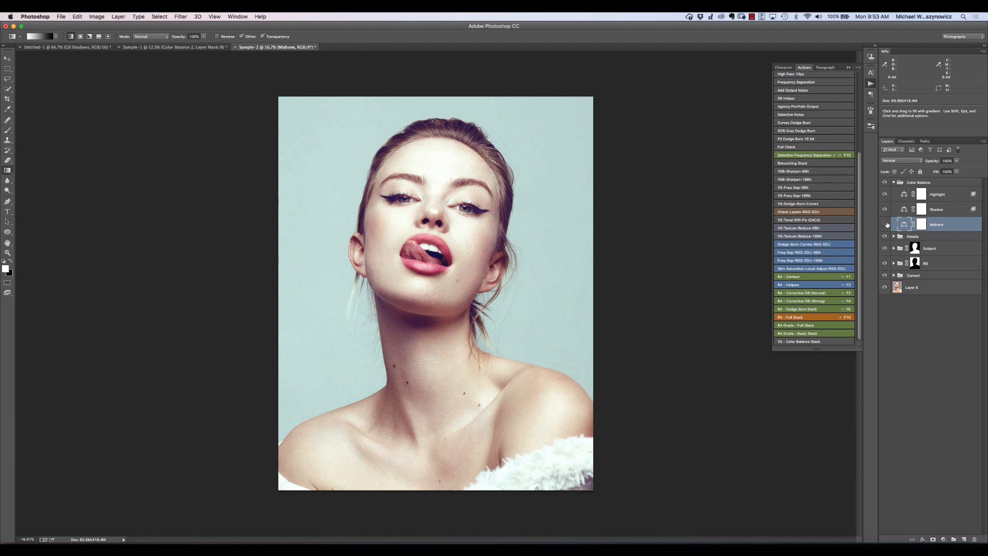
- Compare the portrait with the Midtone layer off and on, and leave the layer hidden
{"action": "left_click", "coordinate": [885, 225]}
{"action": "left_click", "coordinate": [885, 226]}
{"action": "left_click", "coordinate": [886, 226]}
{"action": "left_click", "coordinate": [885, 226]}
{"action": "left_click", "coordinate": [885, 226]}
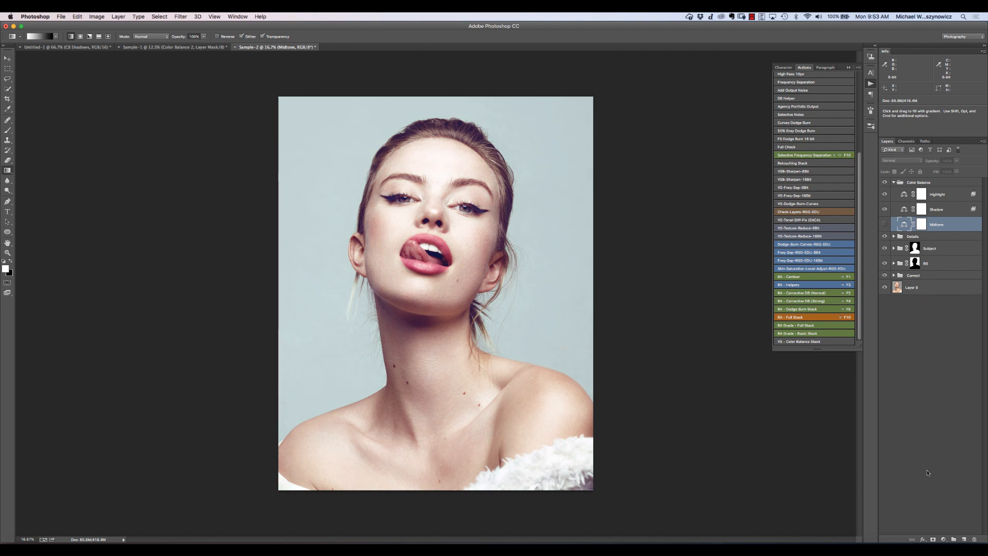
- Add a Color Balance adjustment layer above the Midtone layer and shift its Midtones tone toward green and cyan, checking the effect off and on
{"action": "left_click", "coordinate": [943, 539]}
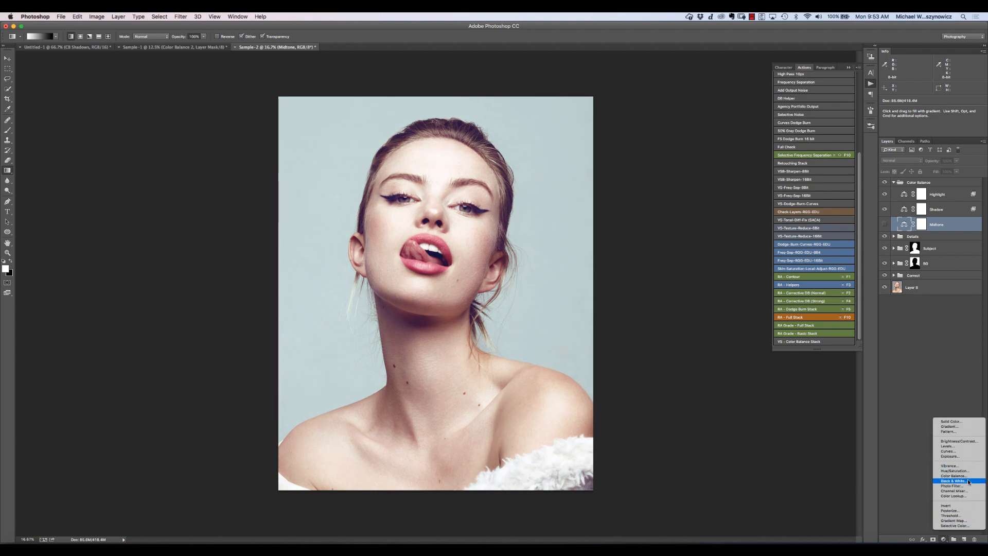
{"action": "left_click", "coordinate": [957, 476]}
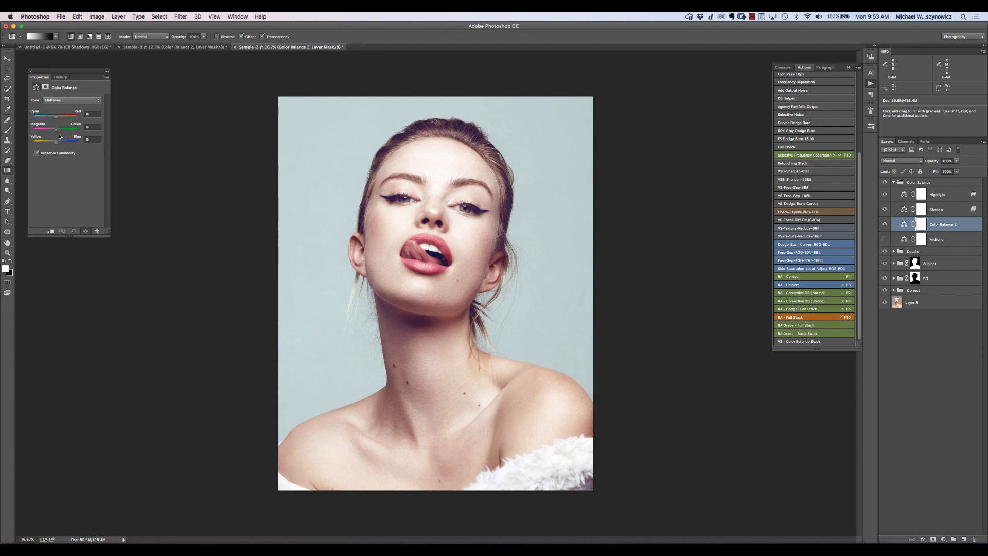
{"action": "left_click_drag", "start_coordinate": [55, 129], "coordinate": [58, 131]}
{"action": "left_click_drag", "start_coordinate": [55, 143], "coordinate": [56, 143]}
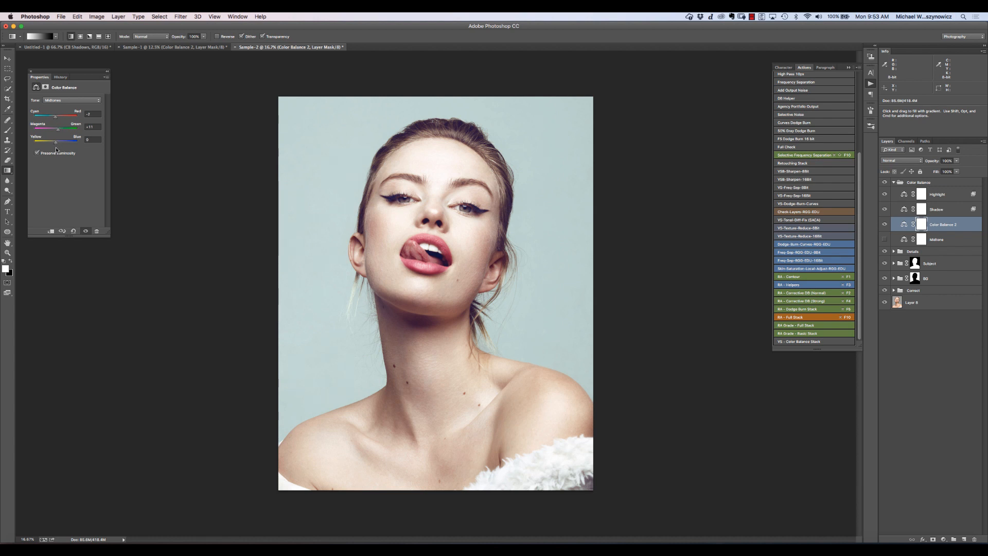
{"action": "left_click", "coordinate": [884, 225]}
{"action": "left_click", "coordinate": [884, 226]}
{"action": "mouse_move", "coordinate": [58, 130]}
{"action": "left_mouse_down"}
{"action": "mouse_move", "coordinate": [60, 139]}
{"action": "mouse_move", "coordinate": [53, 118]}
{"action": "left_mouse_up"}
{"action": "left_click", "coordinate": [30, 71]}
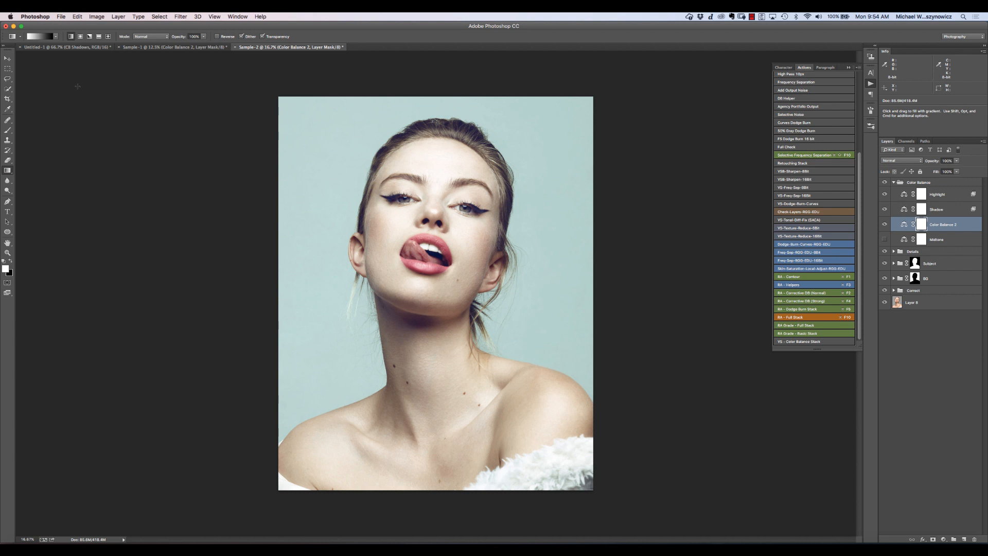
- Hide the Color Balance 2 layer and show the Midtone layer, and view the Sample-1 portrait before returning to Sample-2
{"action": "left_click", "coordinate": [884, 225]}
{"action": "left_click", "coordinate": [885, 240]}
{"action": "left_click", "coordinate": [199, 47]}
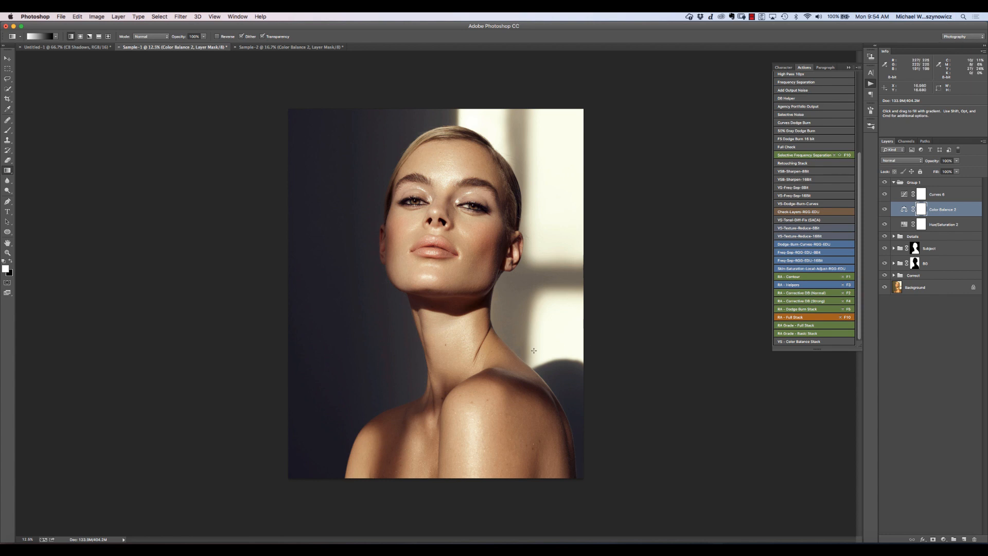
{"action": "left_click", "coordinate": [318, 48]}
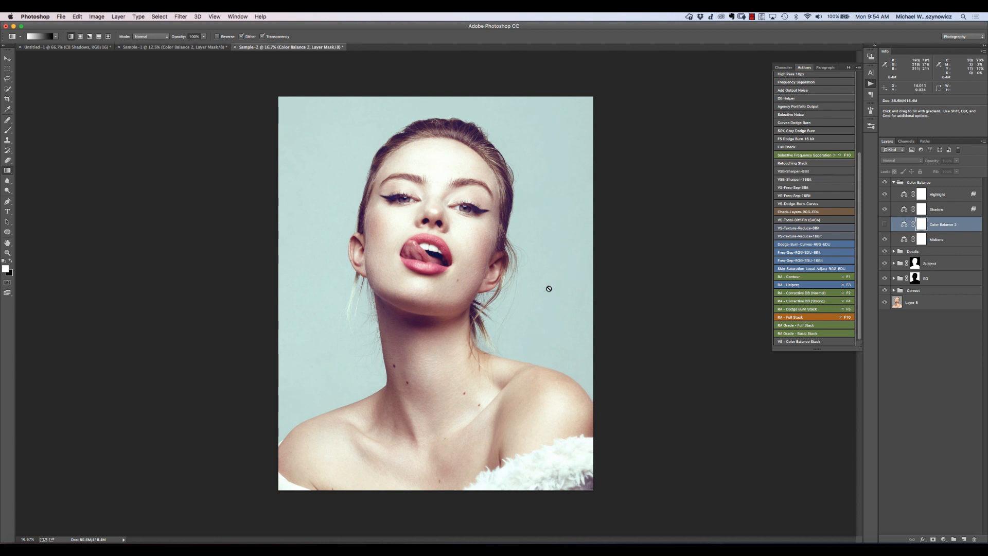
- Hide the Midtone layer in Sample-2, and revisit the Sample-1 portrait before returning to Sample-2
{"action": "left_click", "coordinate": [885, 239]}
{"action": "left_click", "coordinate": [201, 46]}
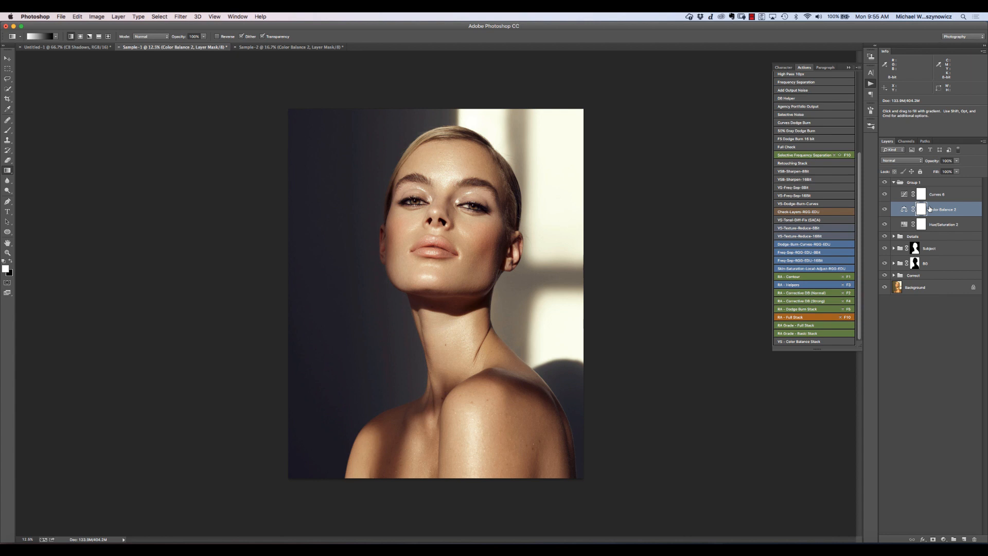
{"action": "left_click", "coordinate": [279, 47]}
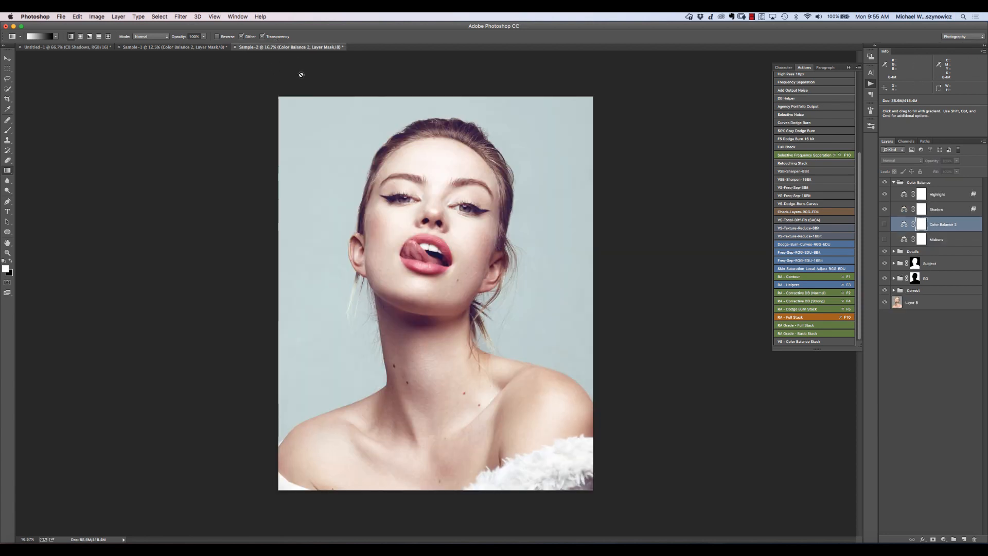